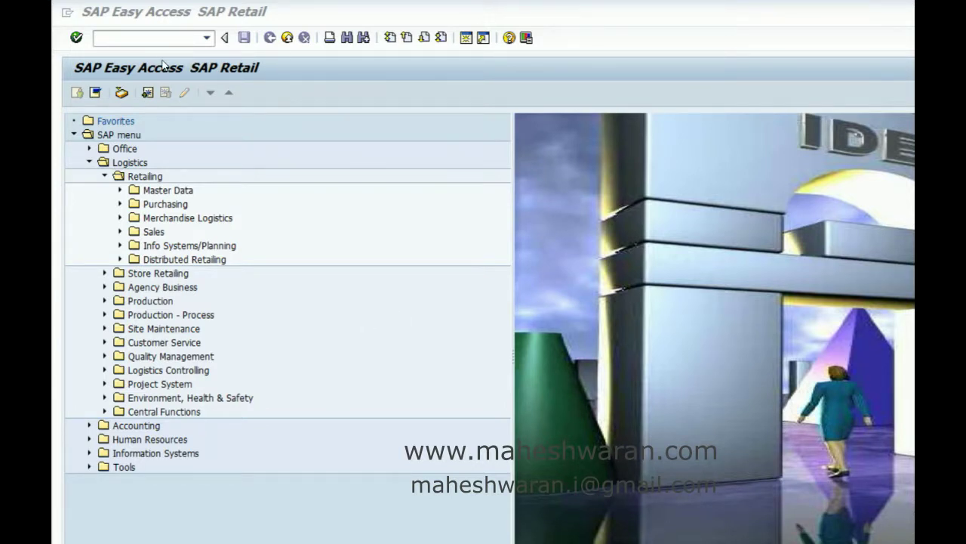
Step: Start transaction MM43 and display the basic data of article 100054
click(135, 35)
text(mm43)
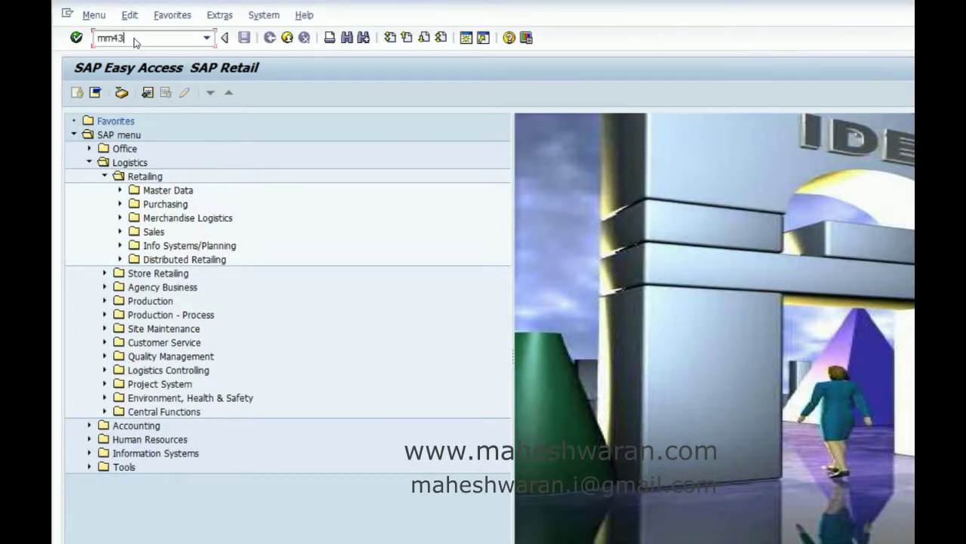
key(Return)
text(1000)
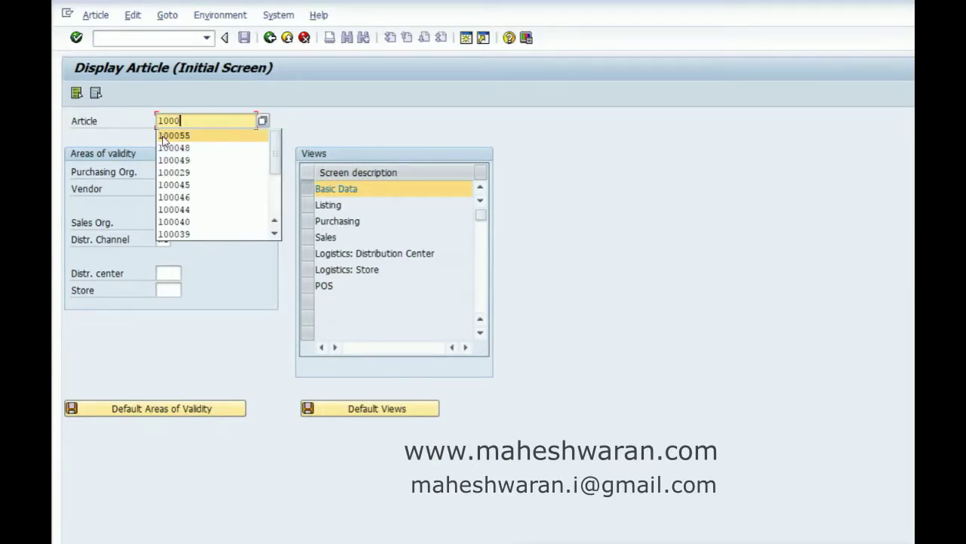
text(5)
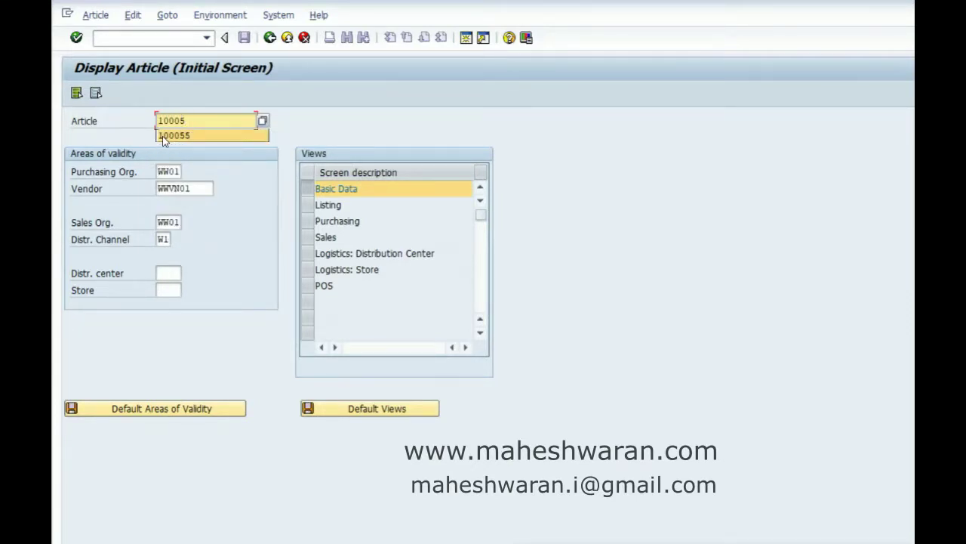
text(4)
key(Return)
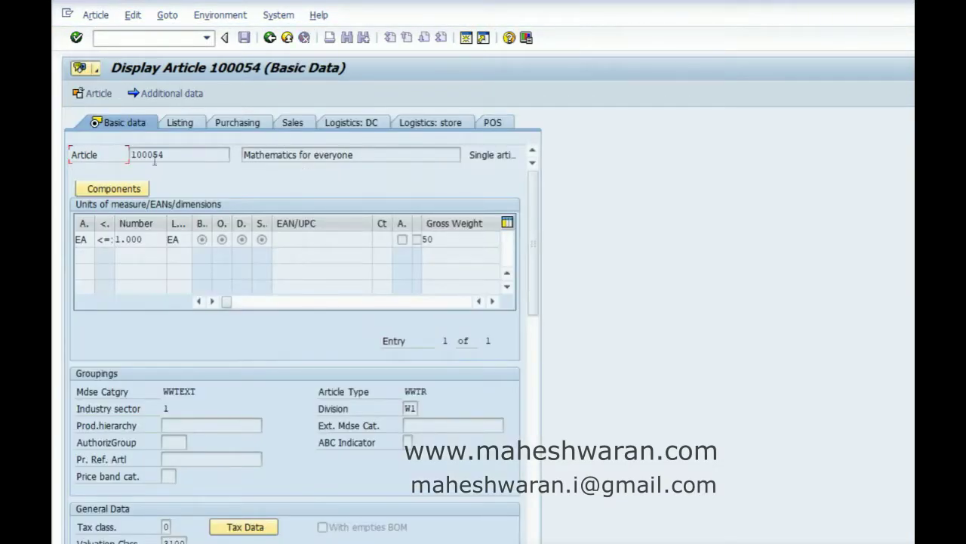
Step: Examine the article's merchandise category and description in display mode, reopening its basic data once, and return to the initial screen
click(163, 391)
drag(164, 391, 202, 391)
click(202, 391)
click(359, 158)
click(270, 37)
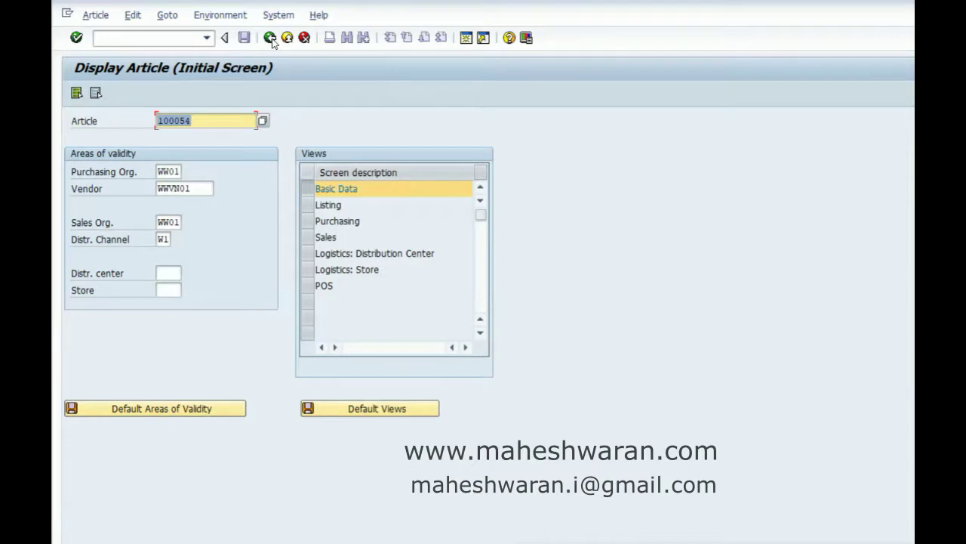
key(Return)
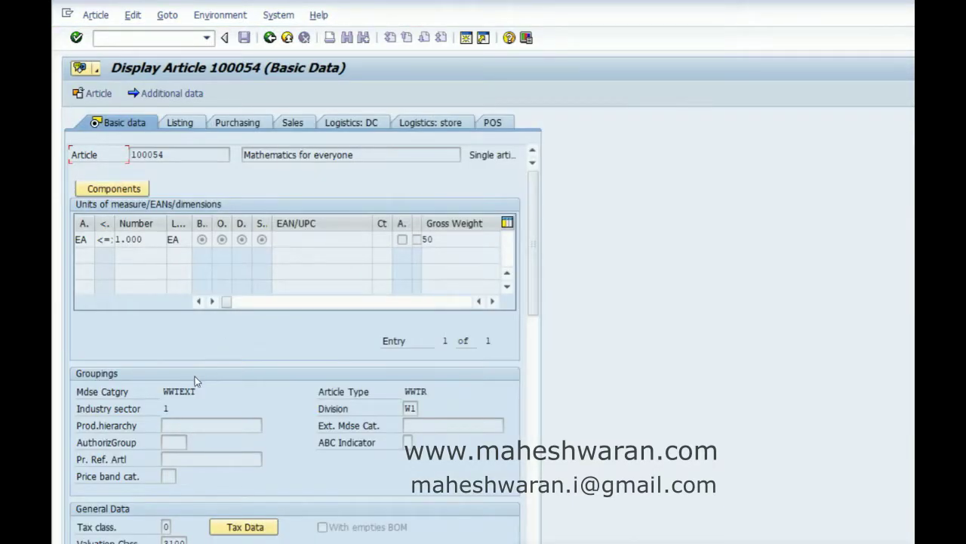
click(182, 391)
click(270, 37)
Step: Switch article 100054 to change mode, check whether its merchandise category can be edited in Basic Data, and exit to the start screen
click(104, 17)
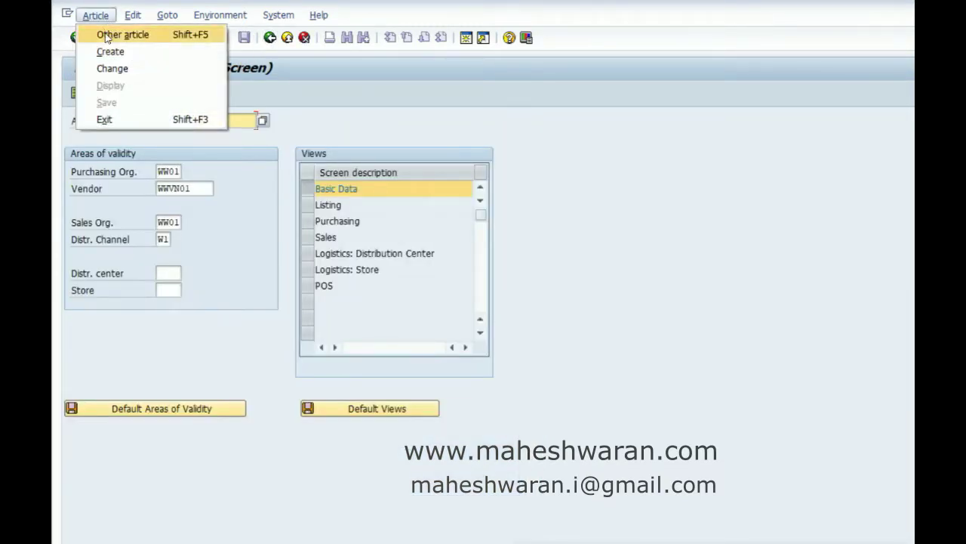
click(111, 68)
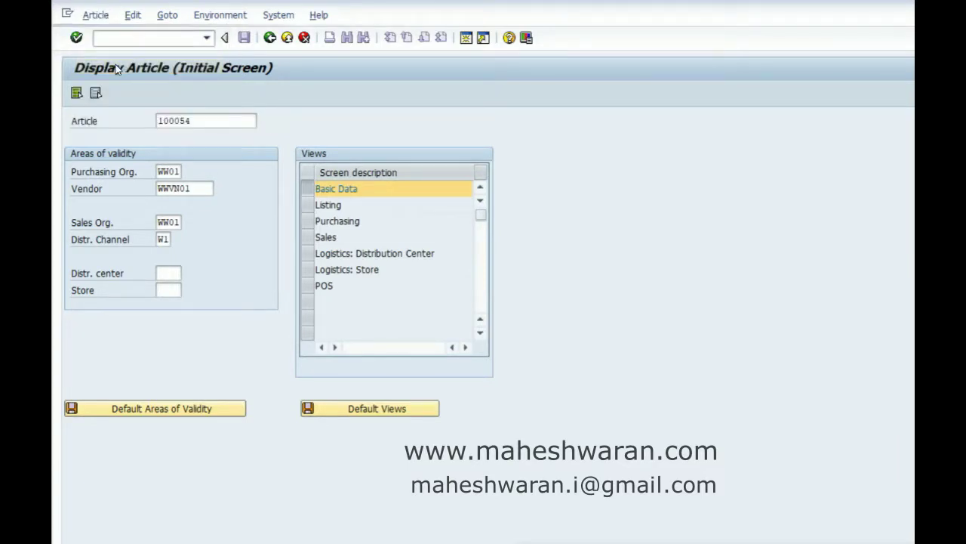
double_click(408, 190)
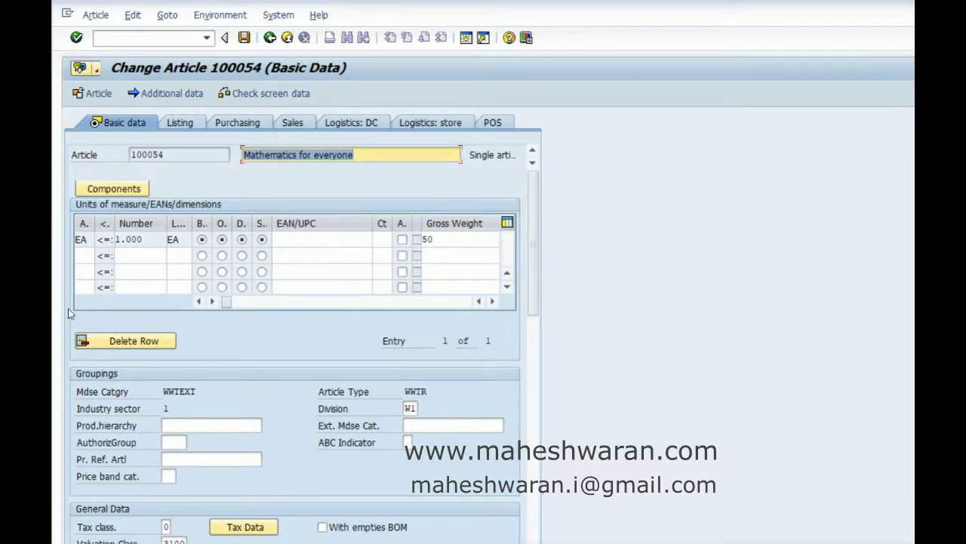
click(178, 392)
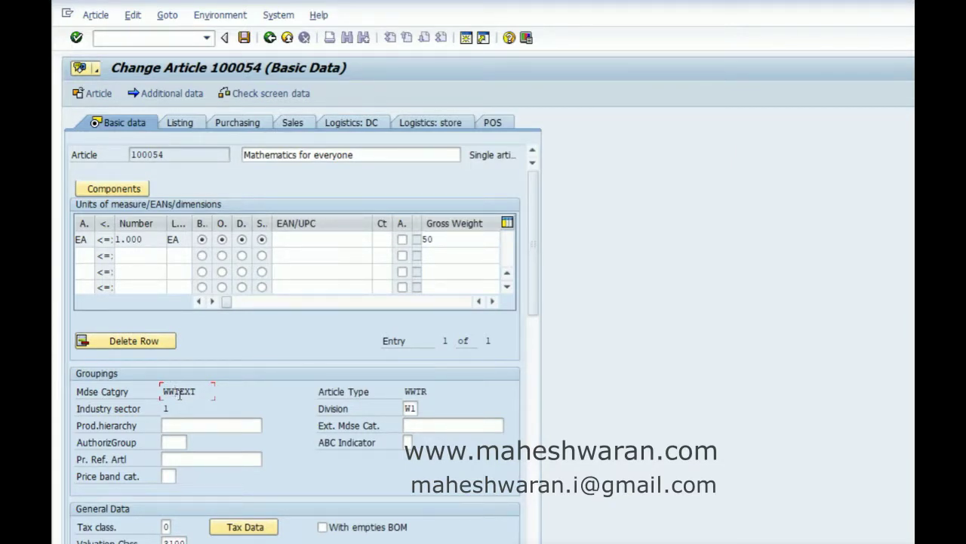
click(270, 38)
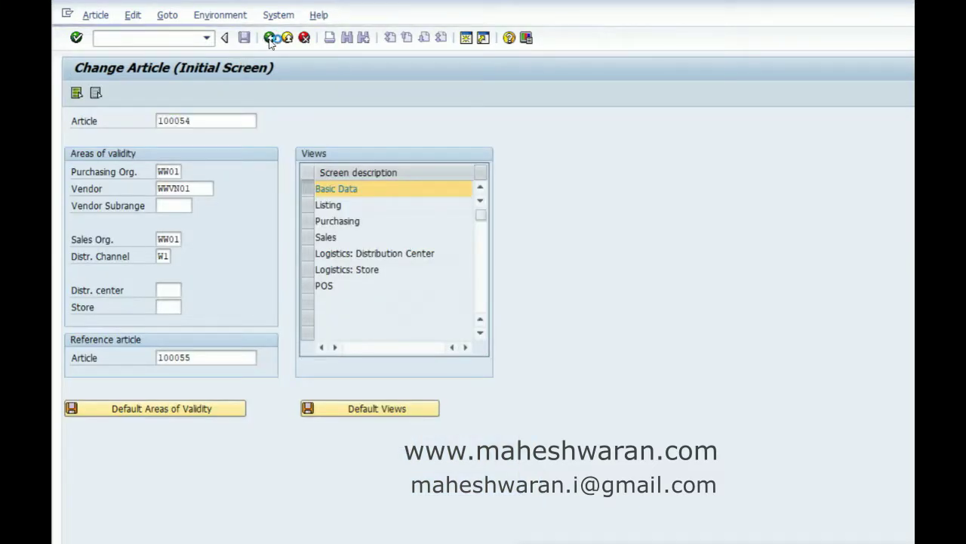
click(270, 38)
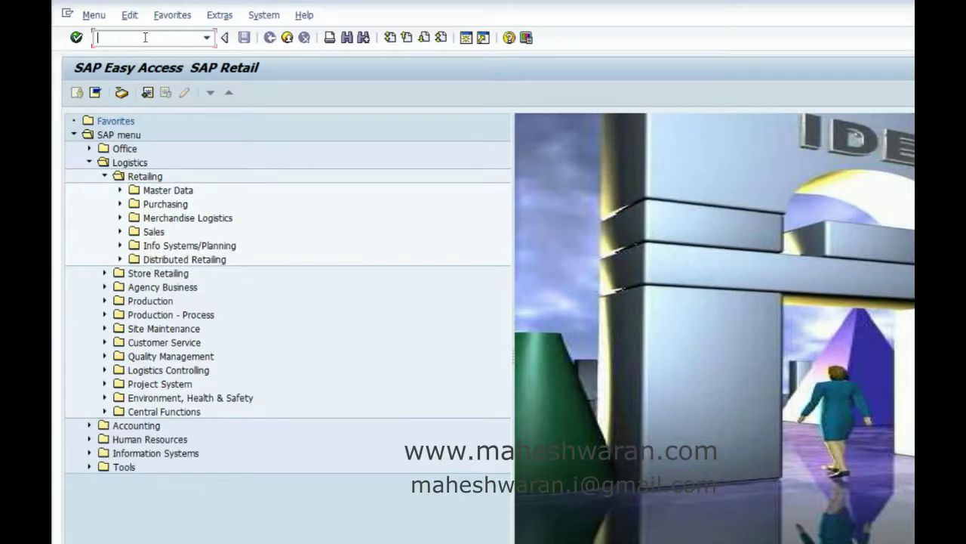
Step: Start transaction WRCR and enter 100054 as the number of the article to reclassify
text(wrcr)
key(Return)
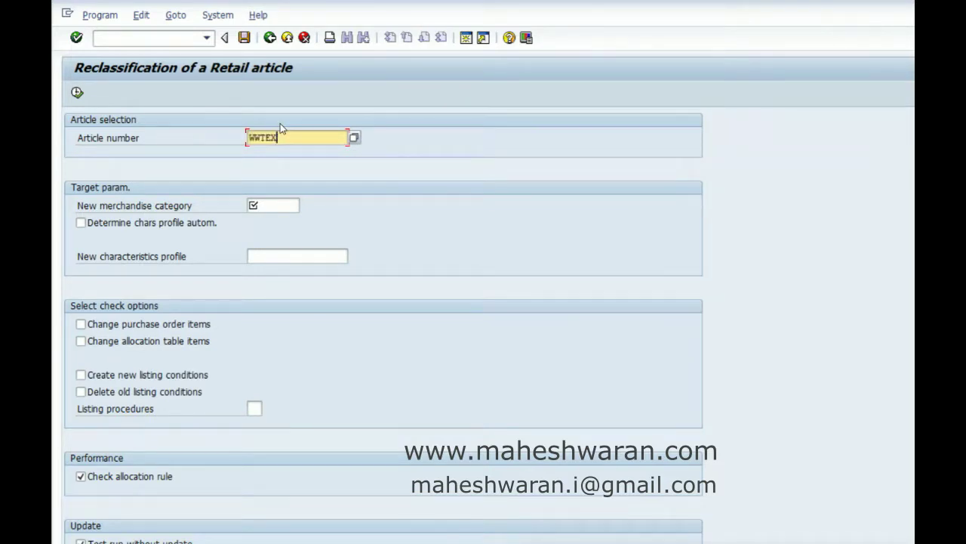
key(BackSpace)
key(BackSpace)
key(BackSpace)
text(10005)
Step: Set the new merchandise category for the reclassification to WWCOMICS
click(269, 206)
text(ww)
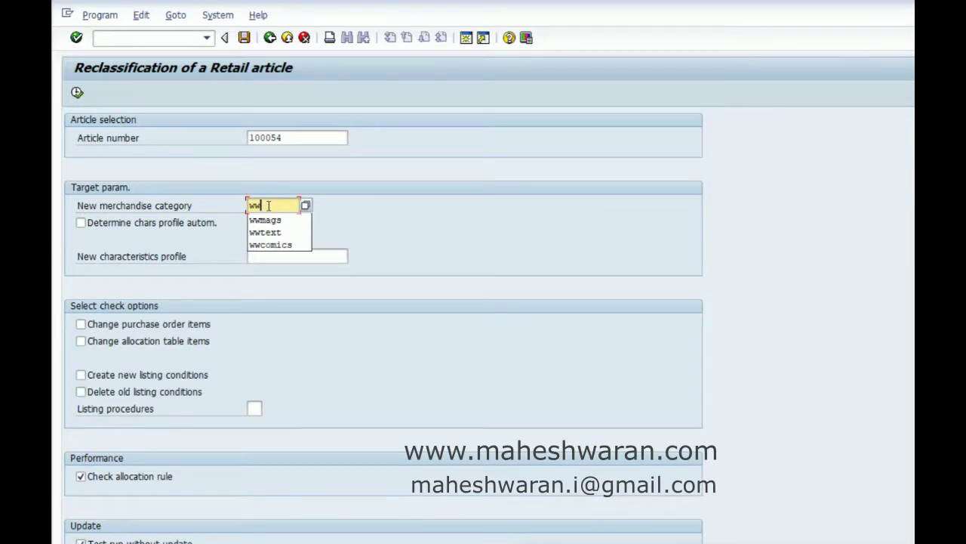
key(Down)
key(Down)
key(Down)
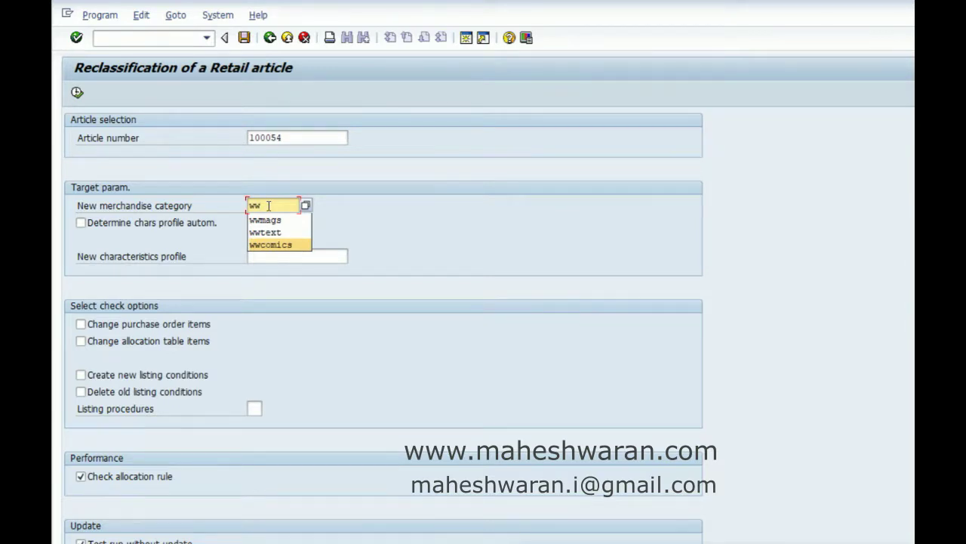
key(Return)
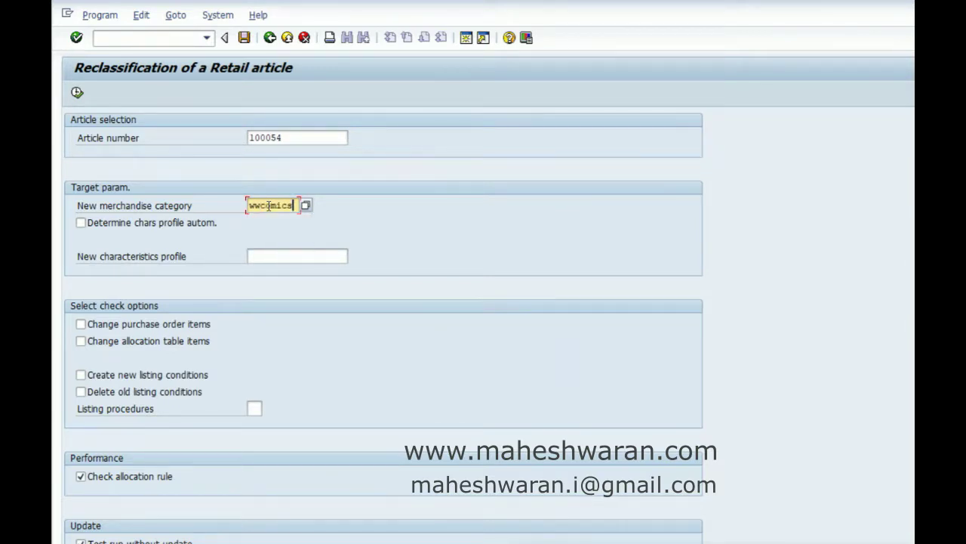
key(Return)
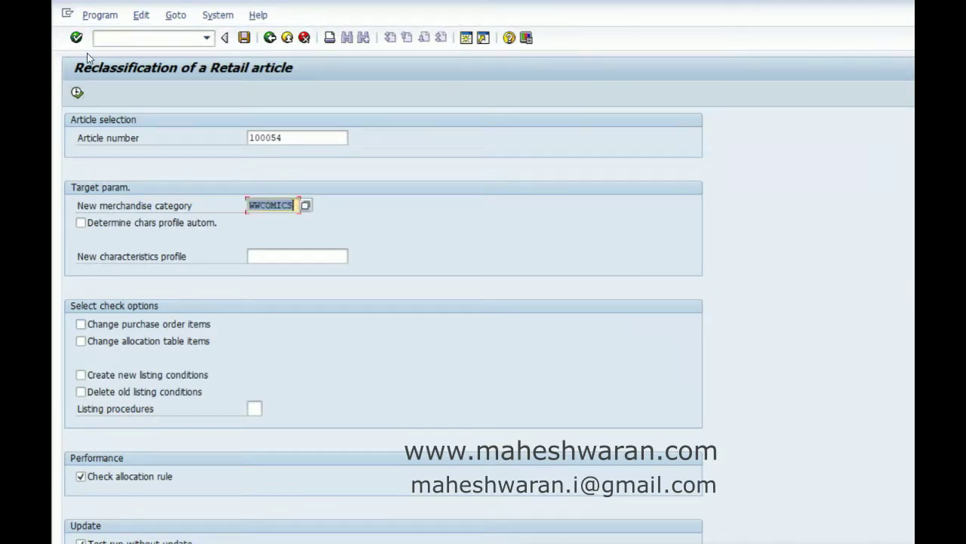
Step: Execute the reclassification as a test run, expand the list of checked objects, and return to the selection screen
click(77, 92)
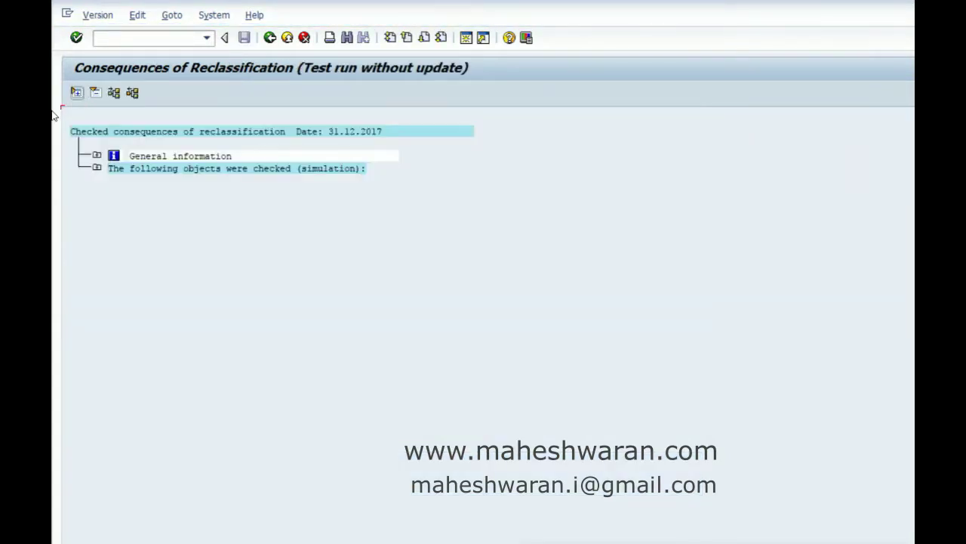
click(97, 167)
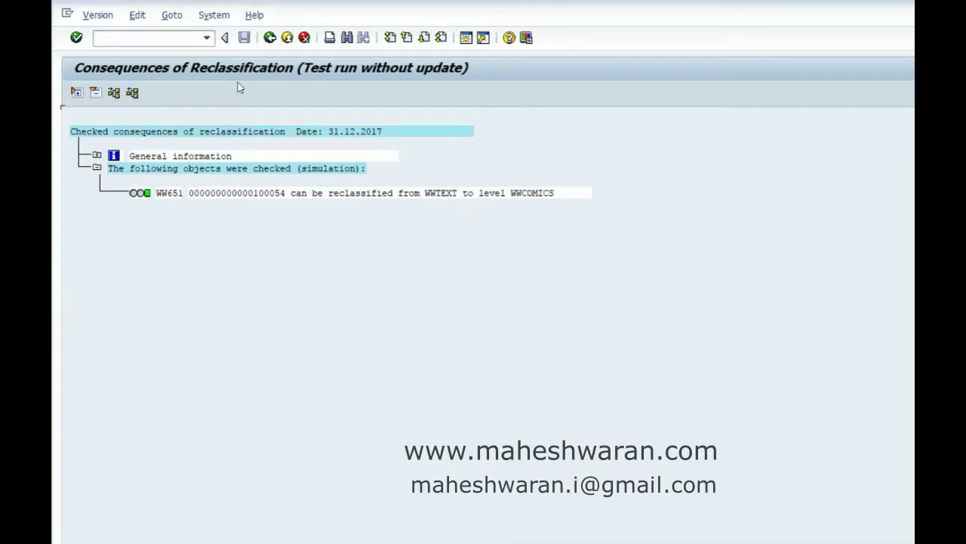
click(269, 37)
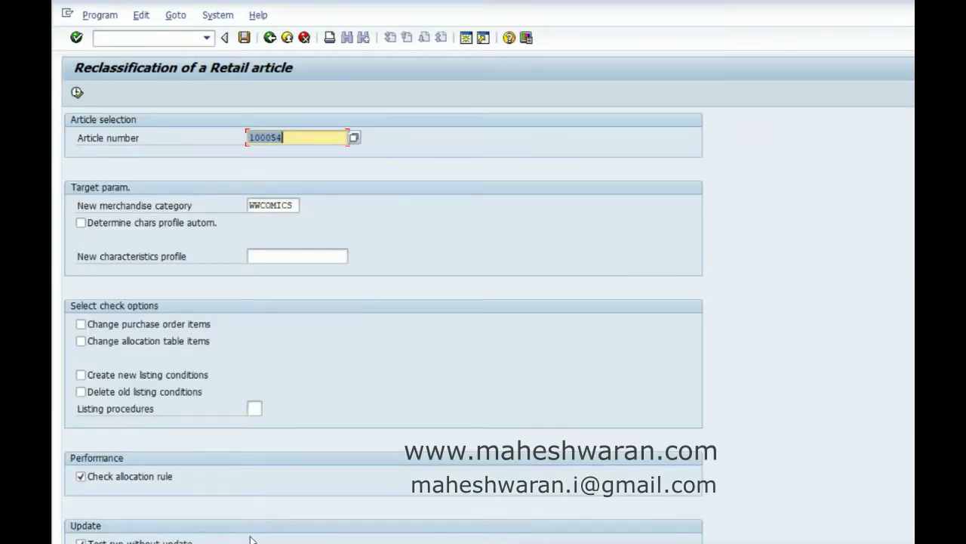
Step: Turn off the test run option, execute the actual reclassification, and expand the list of reclassified objects
click(87, 541)
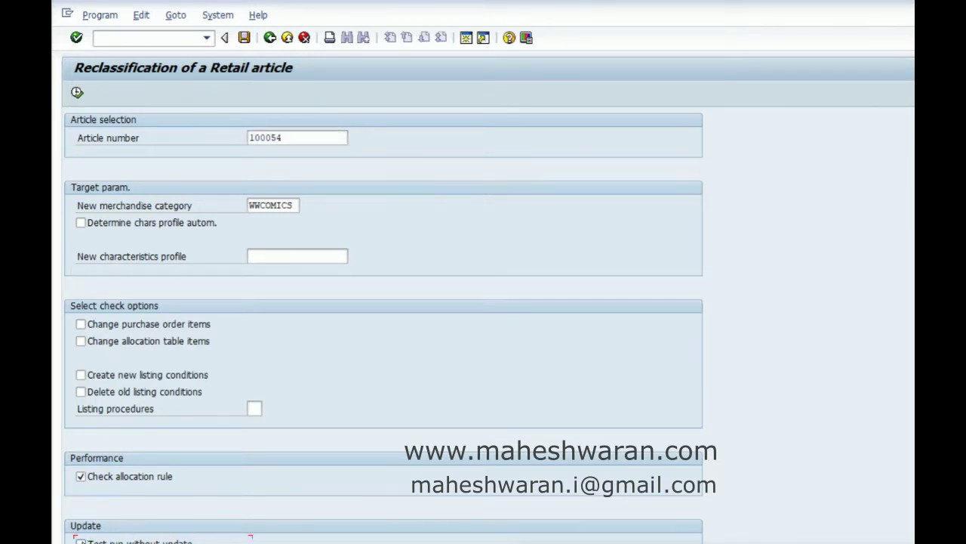
click(77, 93)
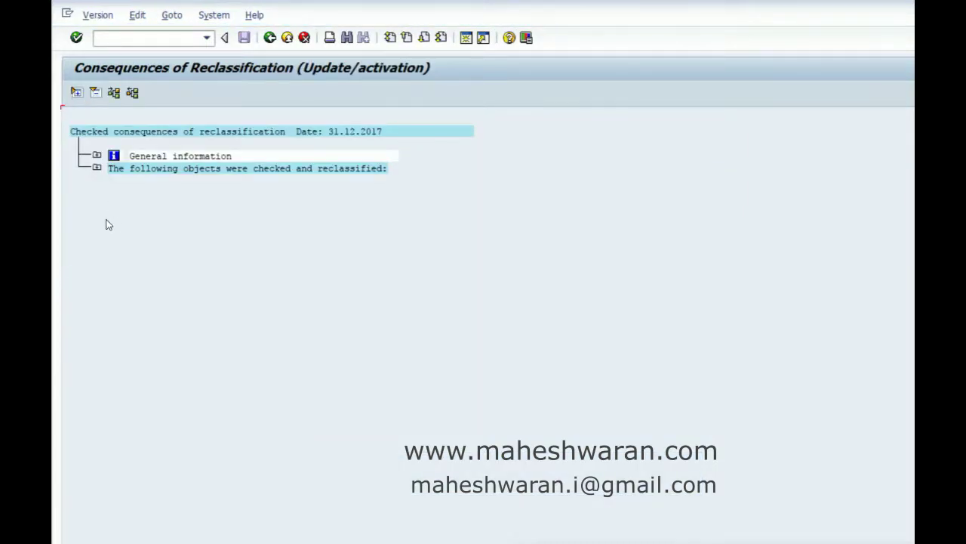
click(97, 167)
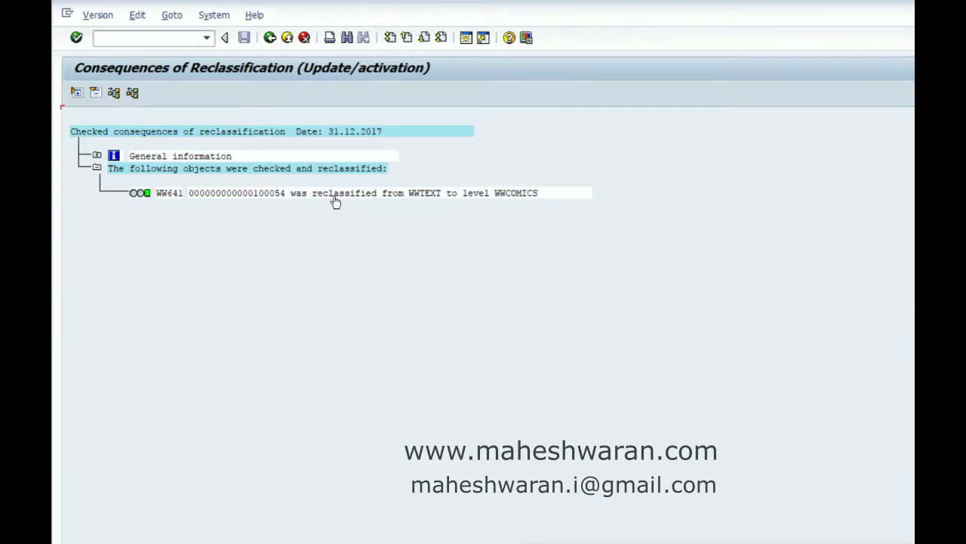
Step: Start transaction MM43 again, check the merchandise category in article 100054's basic data, and return to the initial screen
click(150, 40)
text(nmm43)
key(Return)
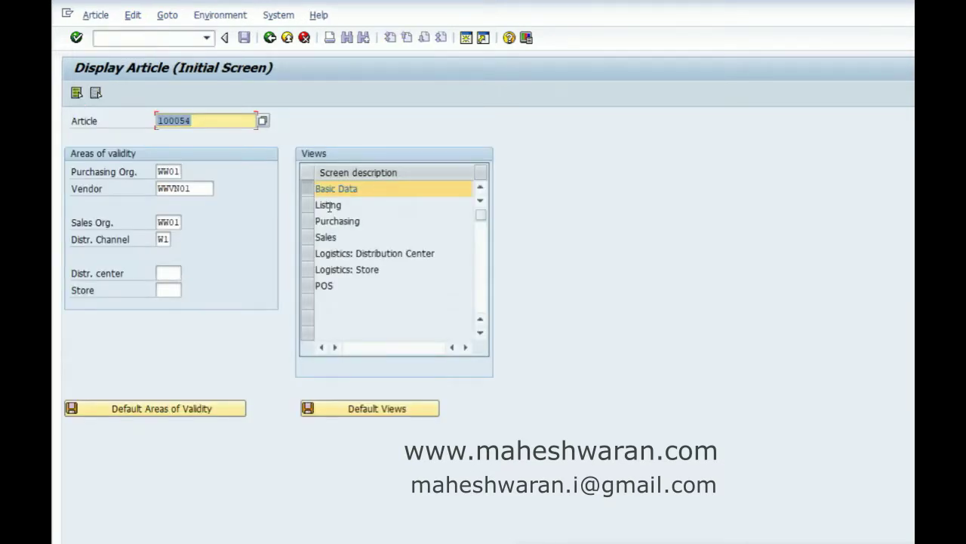
key(Return)
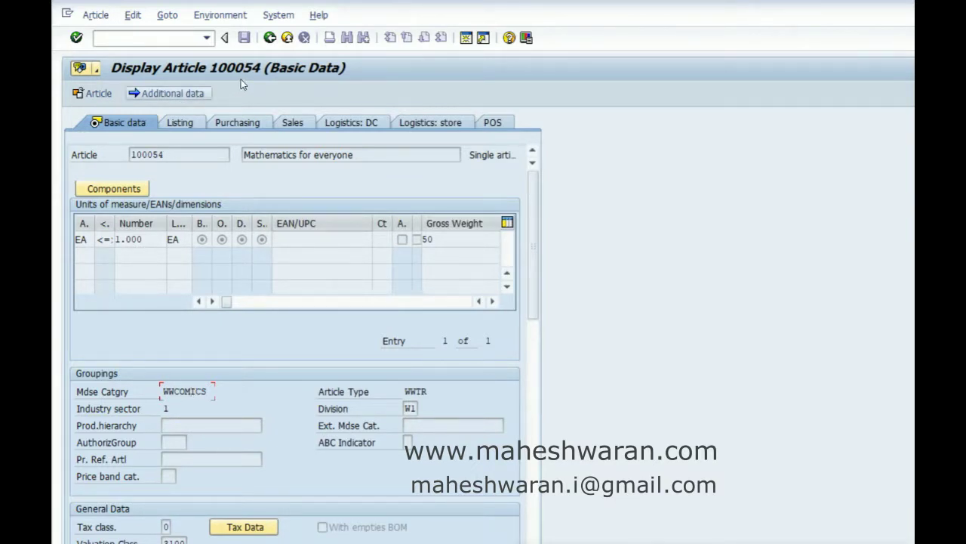
click(268, 40)
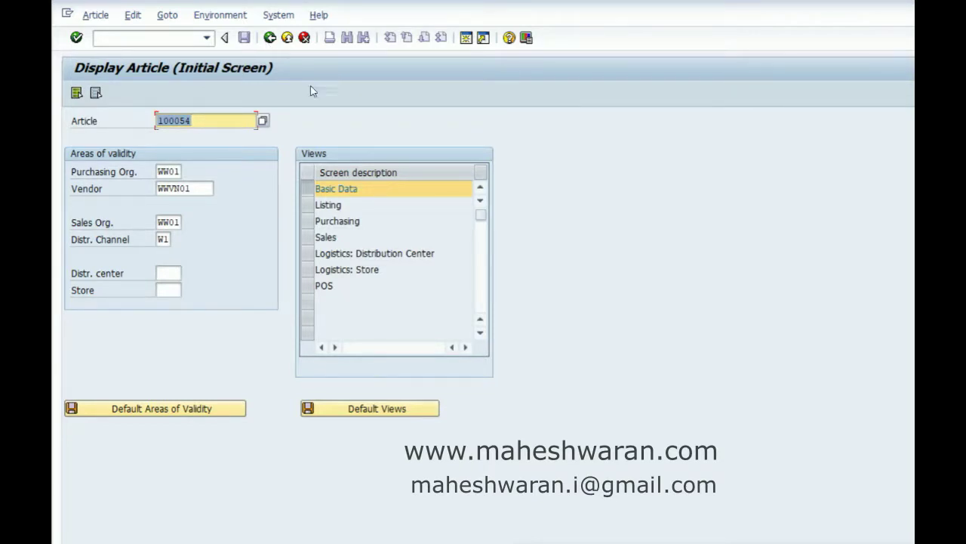
Step: Search for articles in merchandise category WWTEXT and display the basic data of the Marketing Management article 522
click(263, 121)
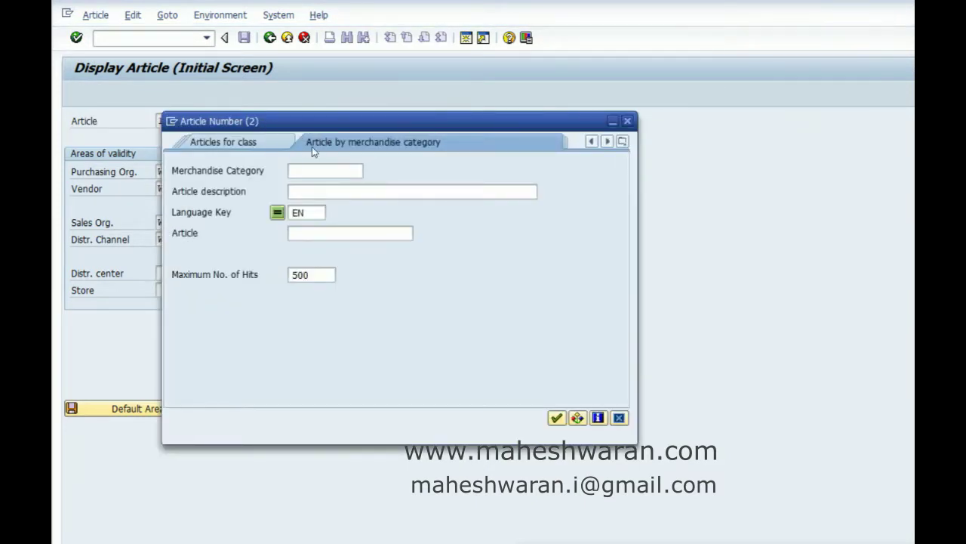
text(wwtext)
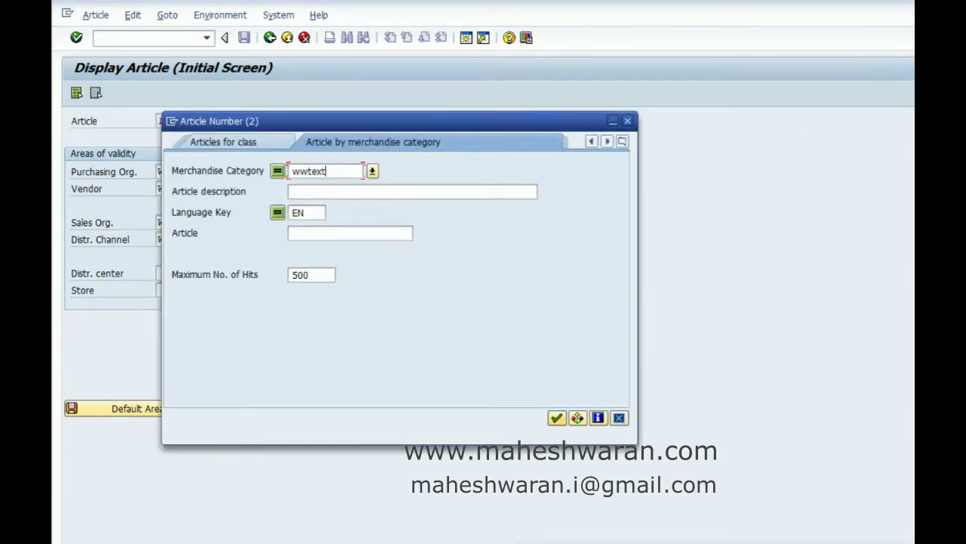
key(Return)
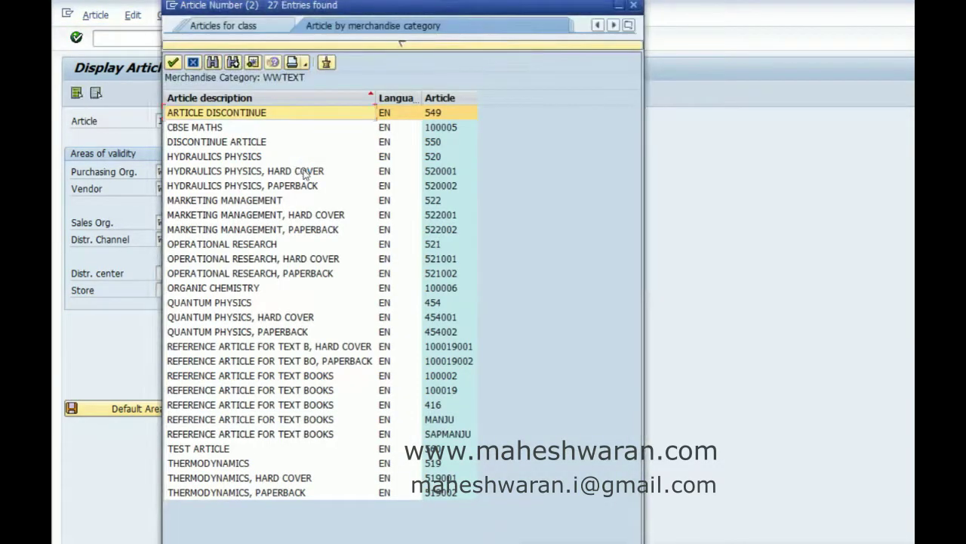
double_click(273, 203)
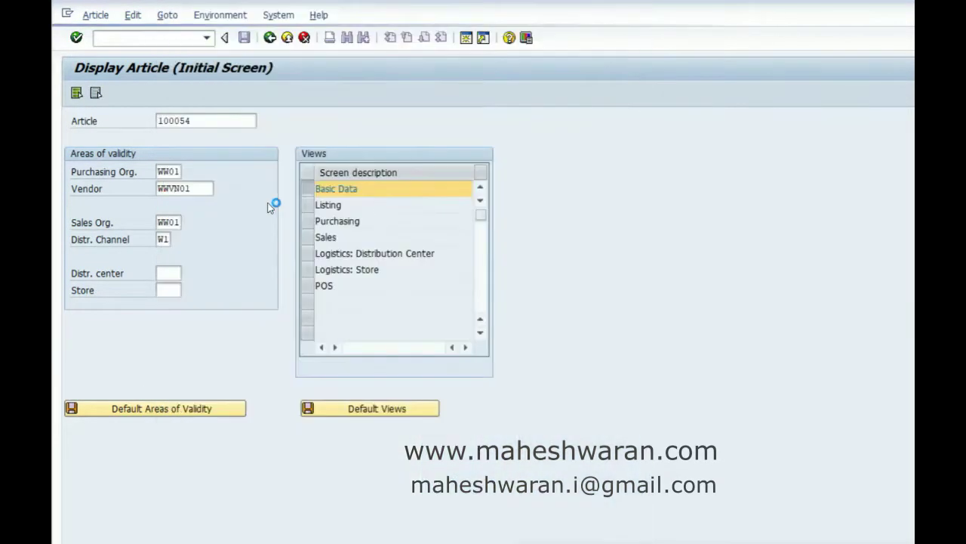
key(Return)
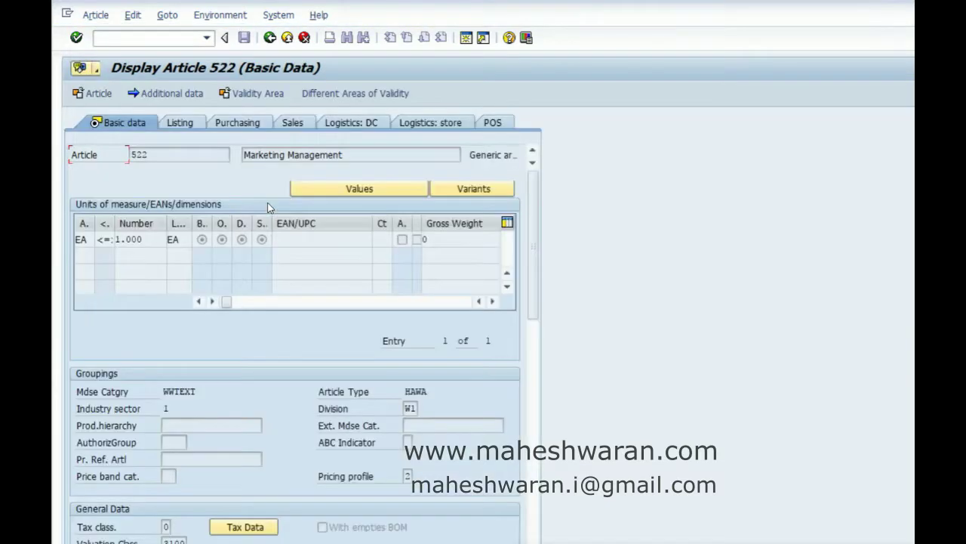
Step: View the variants of article 522, inspect their characteristic and its values, and return to the initial screen
click(454, 190)
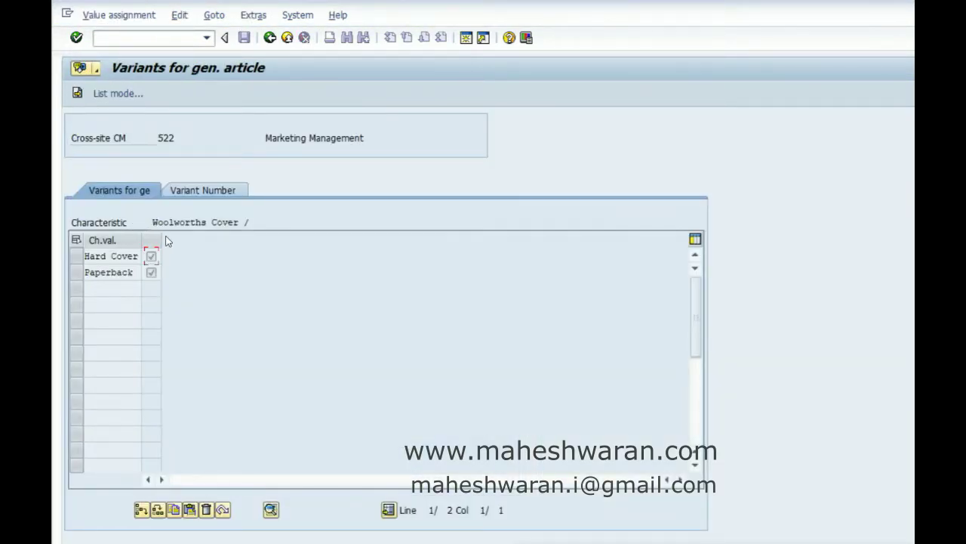
drag(162, 236, 172, 237)
click(192, 222)
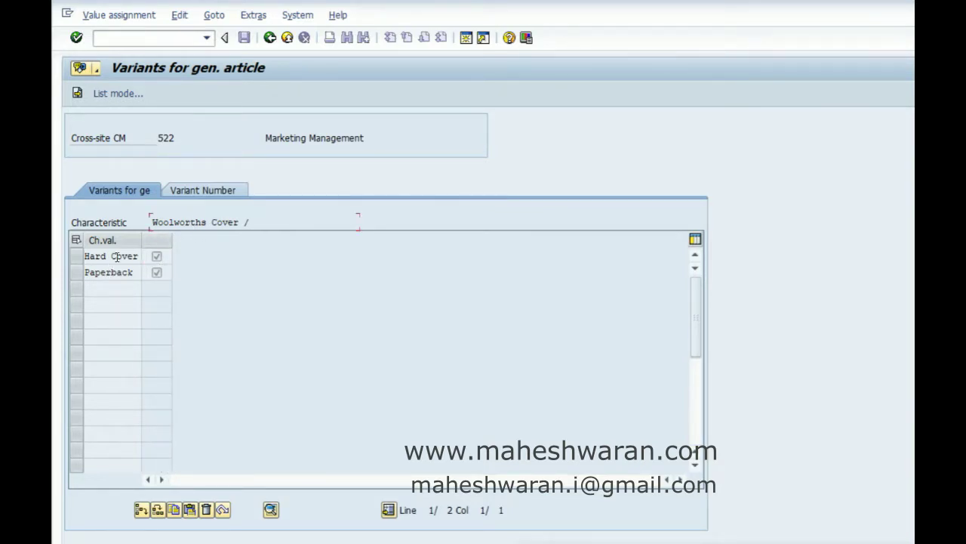
click(270, 37)
click(270, 38)
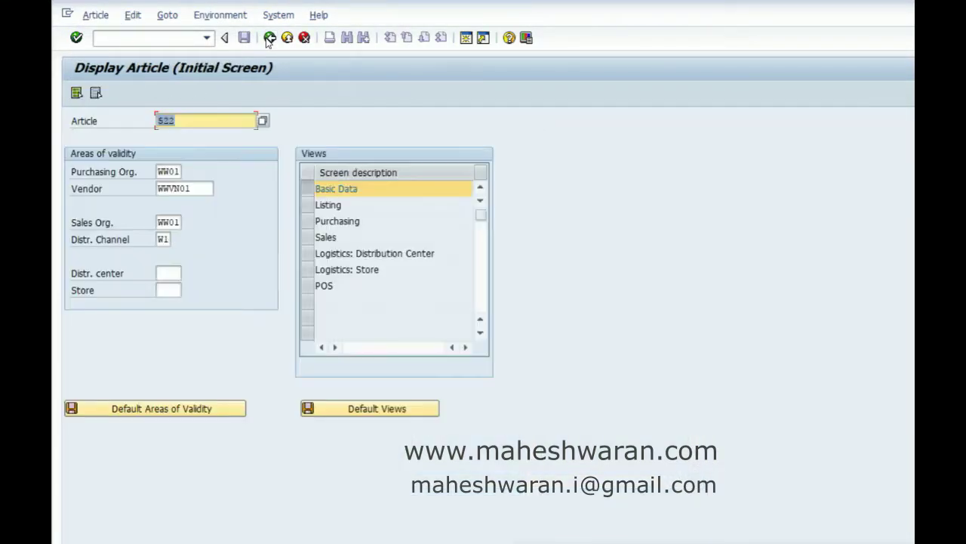
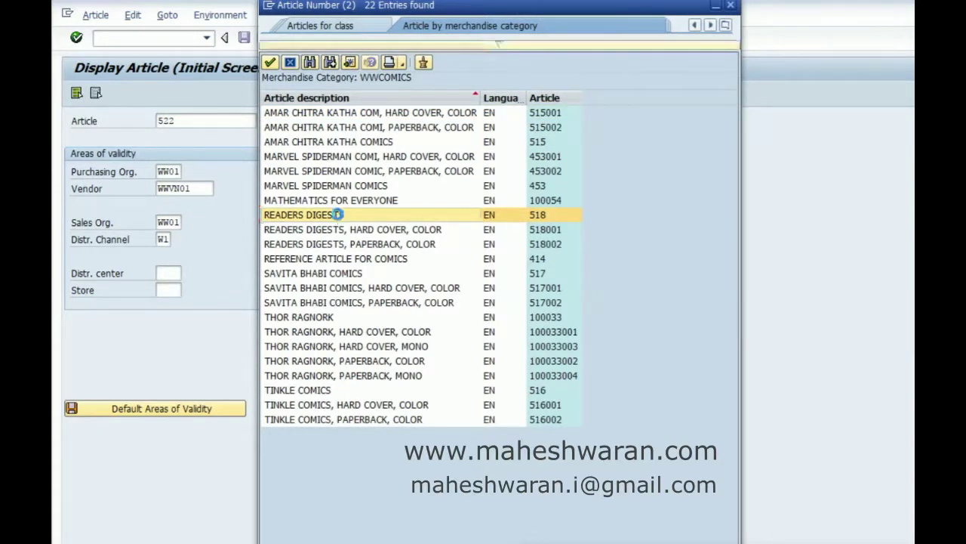
Step: Pick article 518, Readers Digests, from the WWCOMICS search results, display its basic data and view its variants
double_click(339, 216)
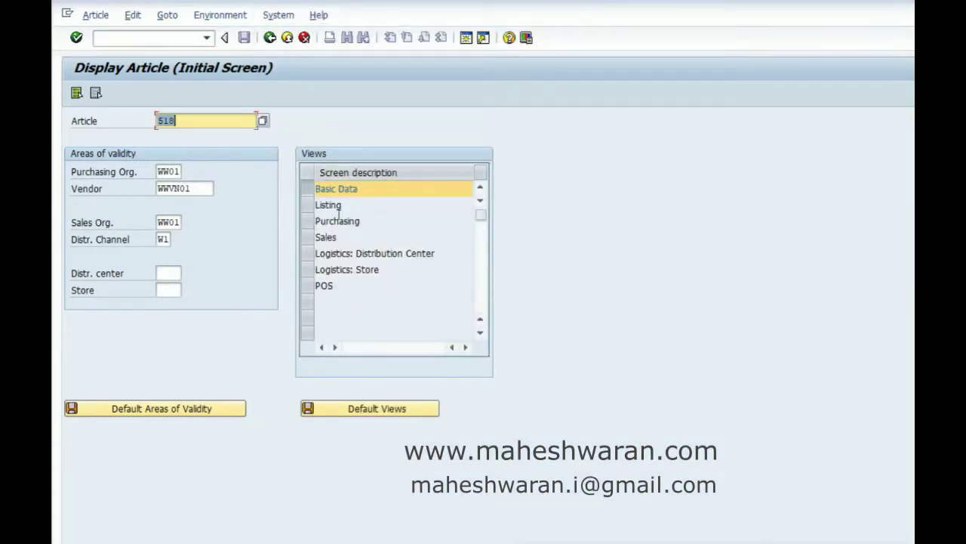
key(Return)
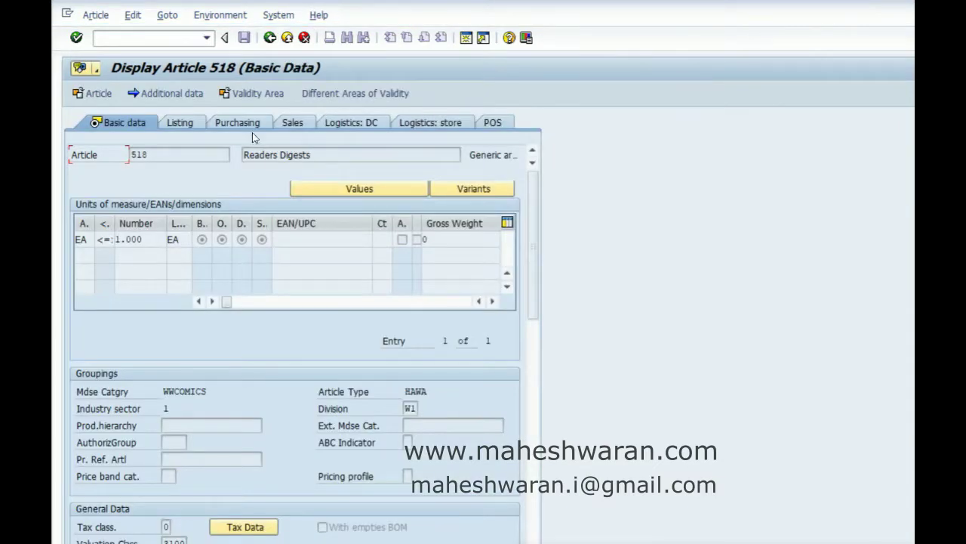
click(487, 188)
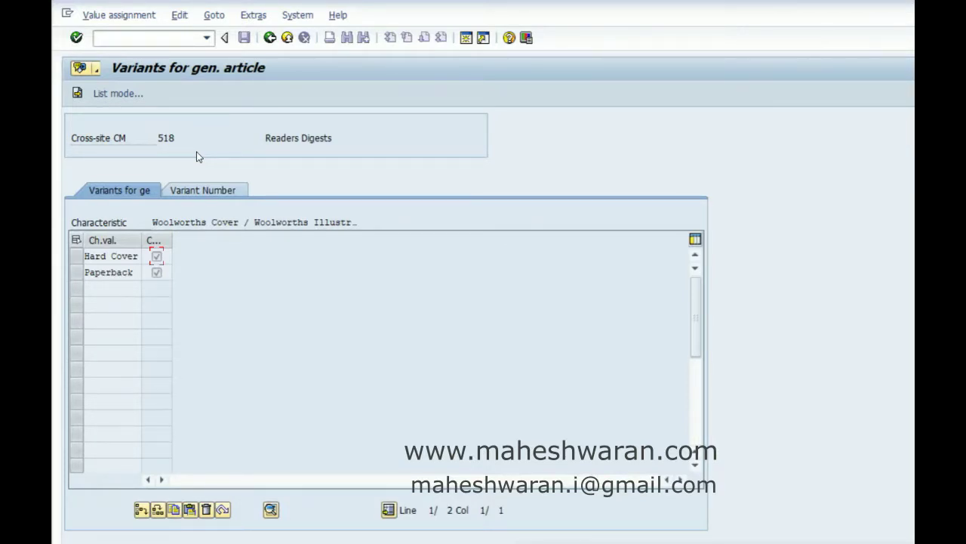
Step: Start transaction WRCR, simulate reclassifying article 518 to merchandise category WWTEXT, and expand the list of checked objects
click(145, 37)
text(/nwrcr)
key(Return)
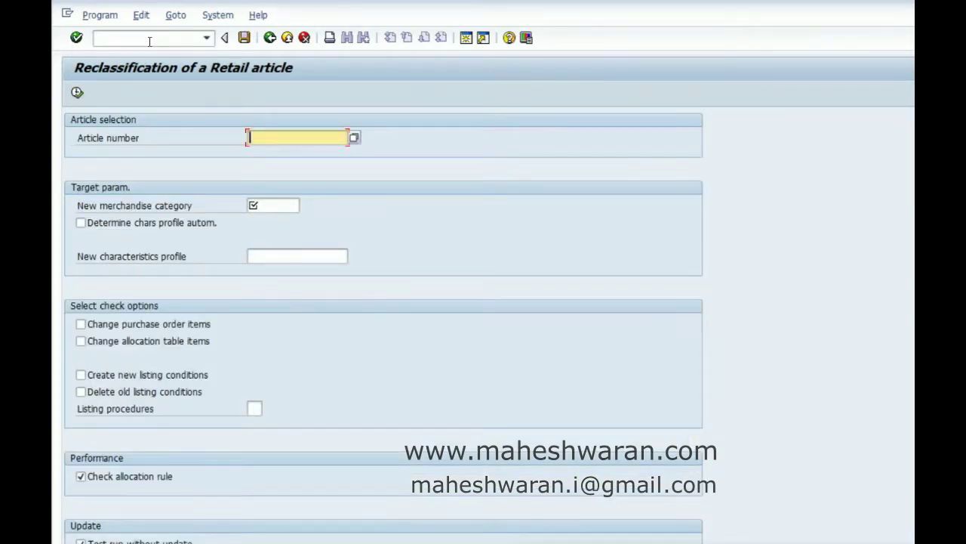
text(518)
key(Tab)
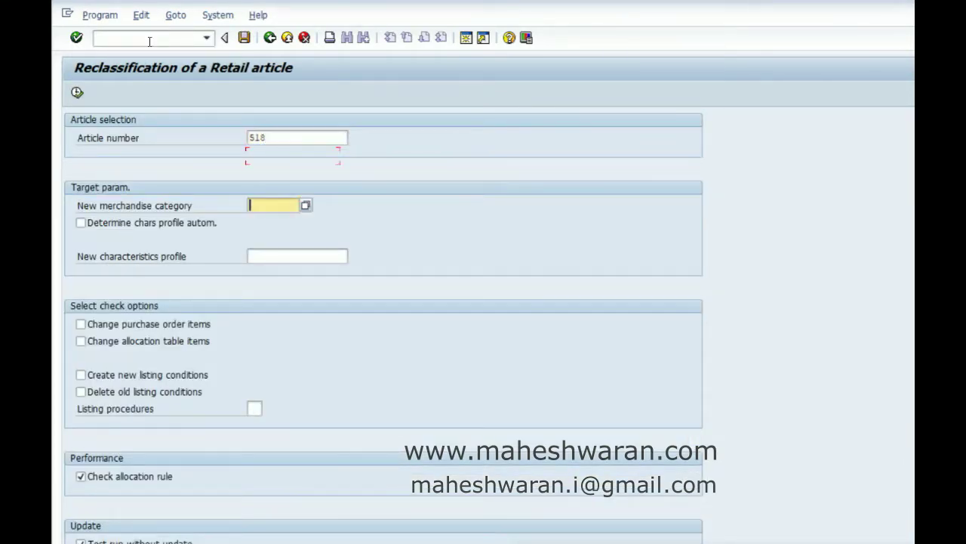
text(wwtext)
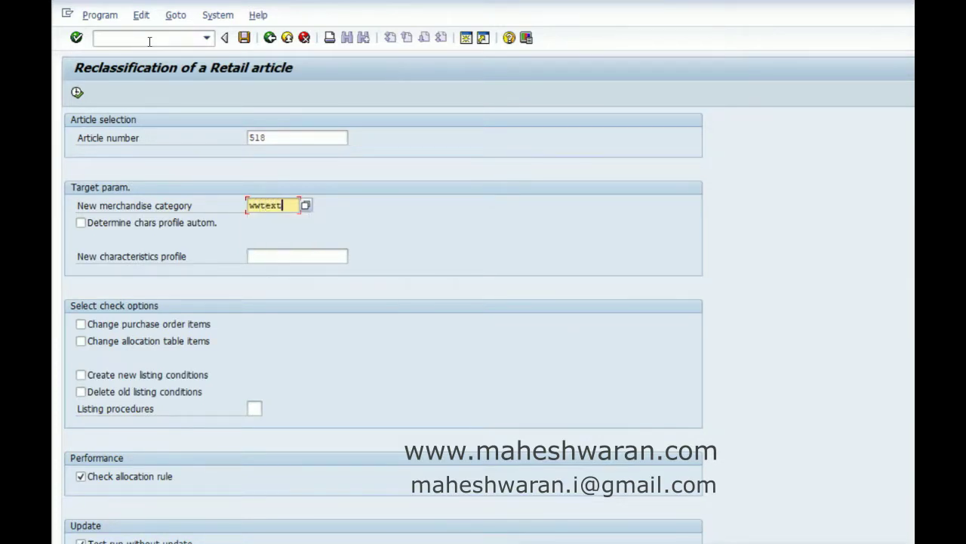
key(Return)
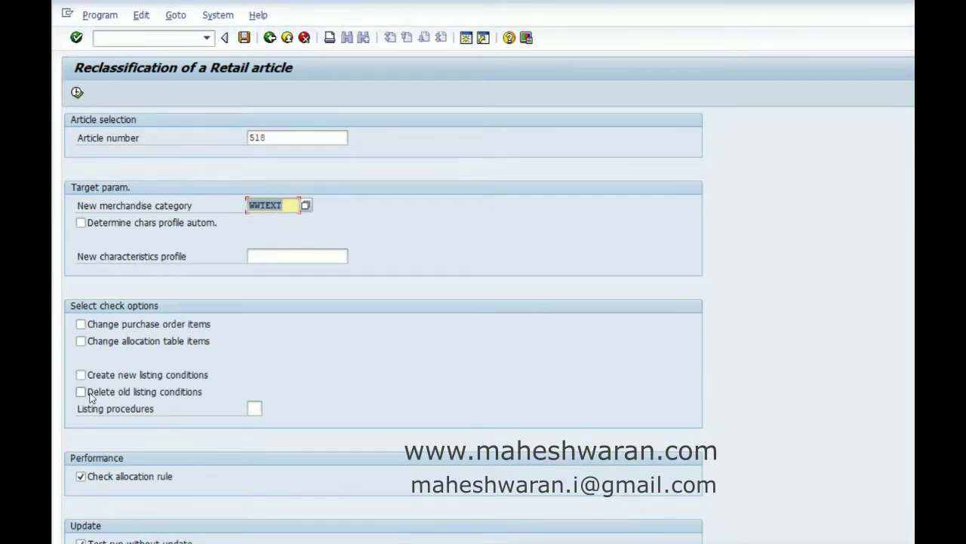
click(76, 92)
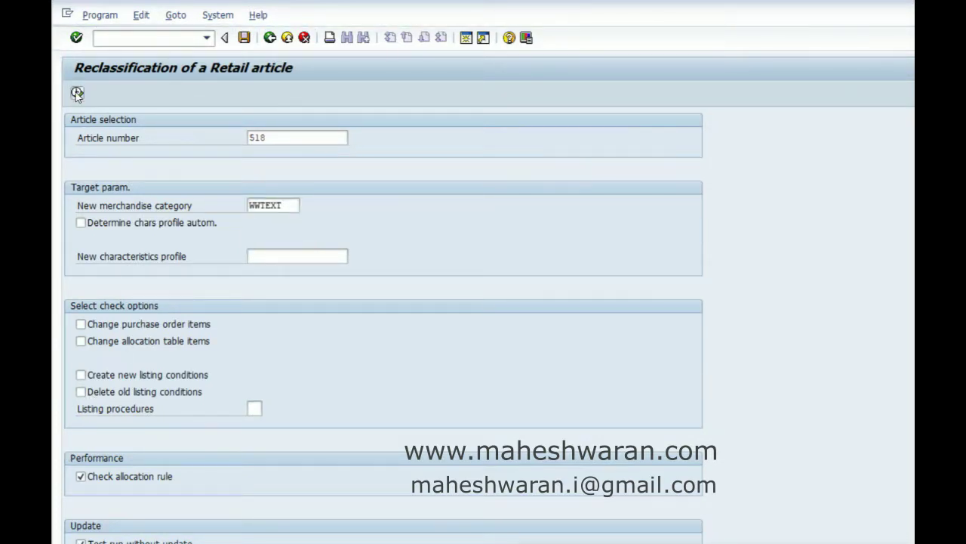
click(96, 168)
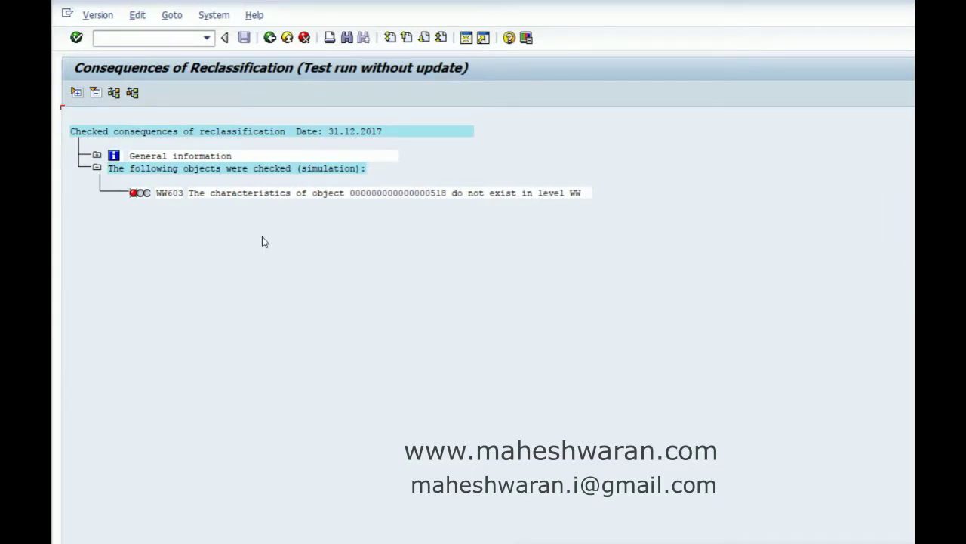
Step: Start transaction WG22 and switch the initial screen for merchandise category WWTEXT from change to display mode
click(164, 40)
text(/nmg22)
key(Return)
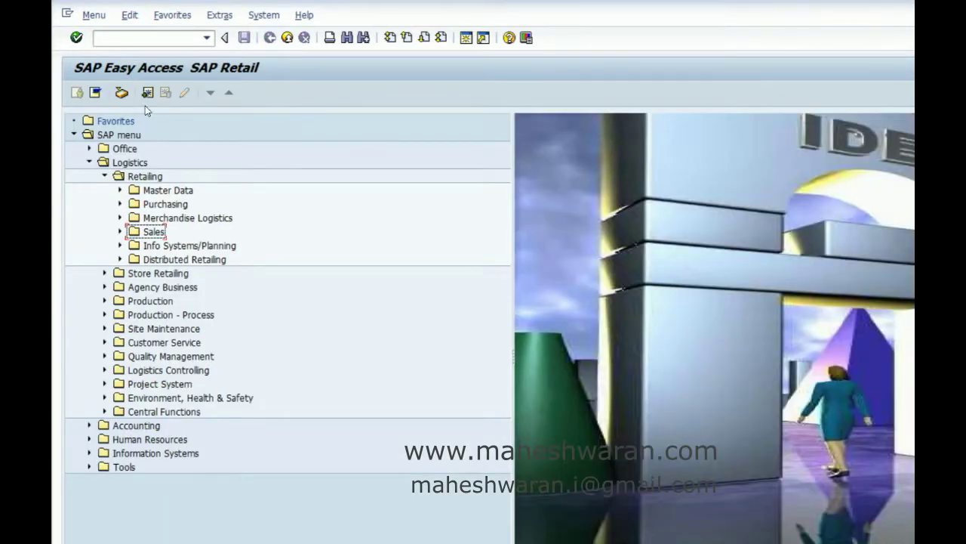
click(136, 38)
text(wg22)
key(Return)
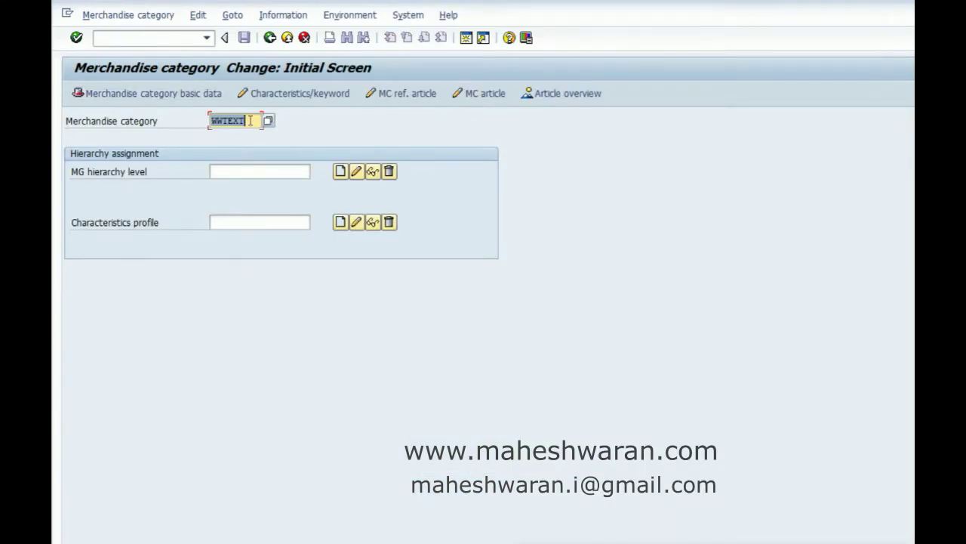
click(129, 15)
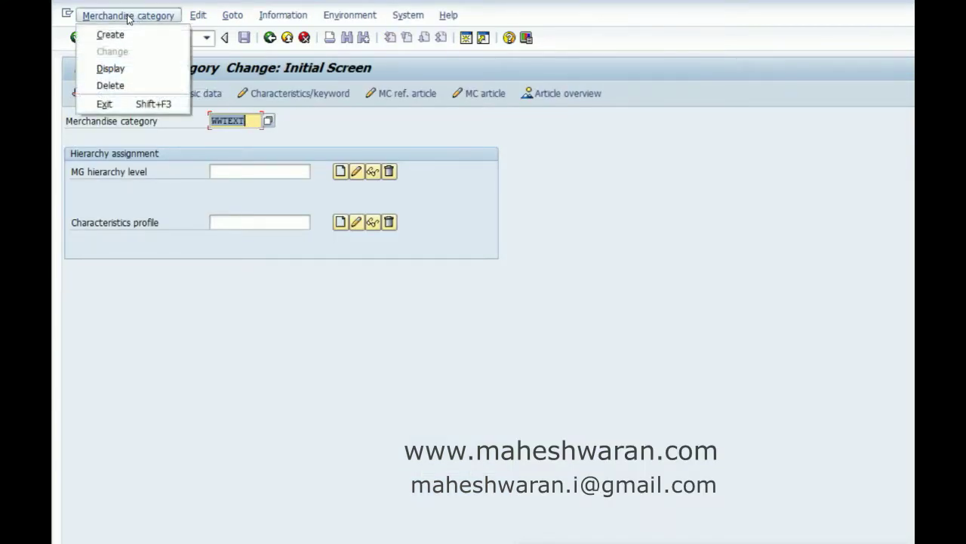
click(112, 68)
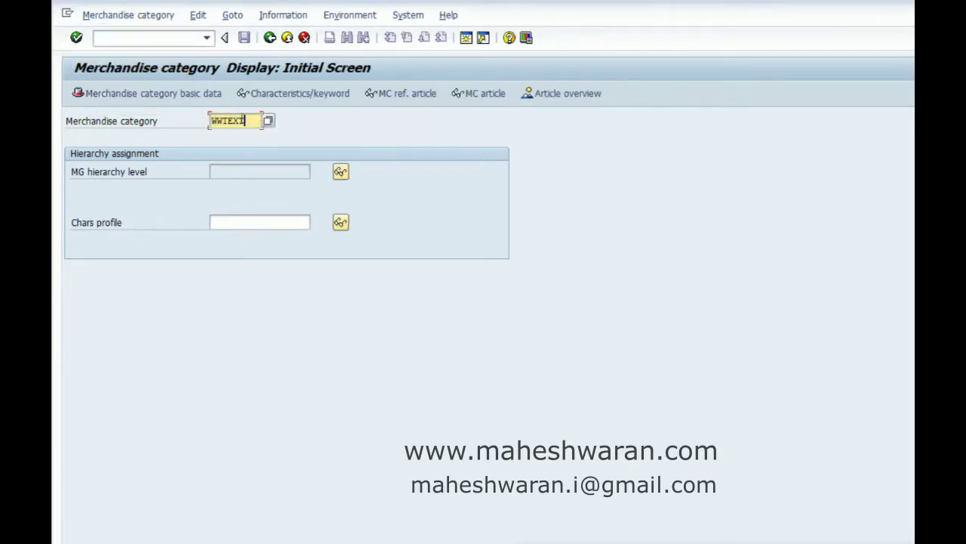
Step: Inspect the characteristics of merchandise category WWTEXT, return to the initial screen, and check its characteristics profile assignment
click(289, 95)
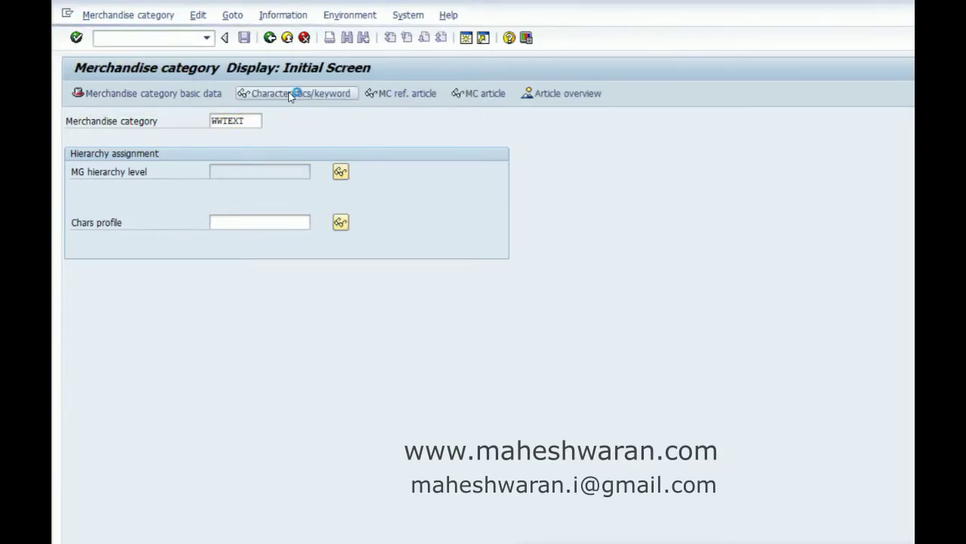
click(224, 156)
click(134, 256)
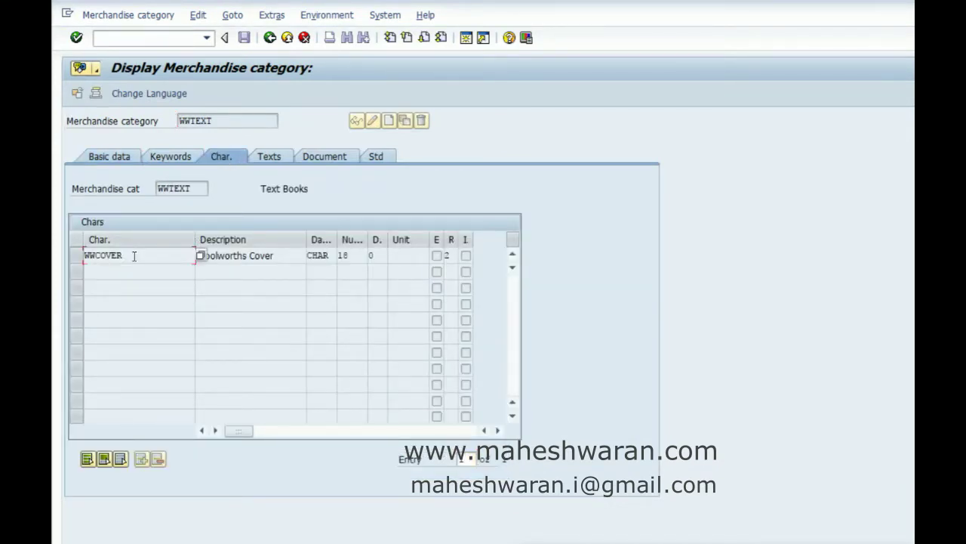
click(270, 38)
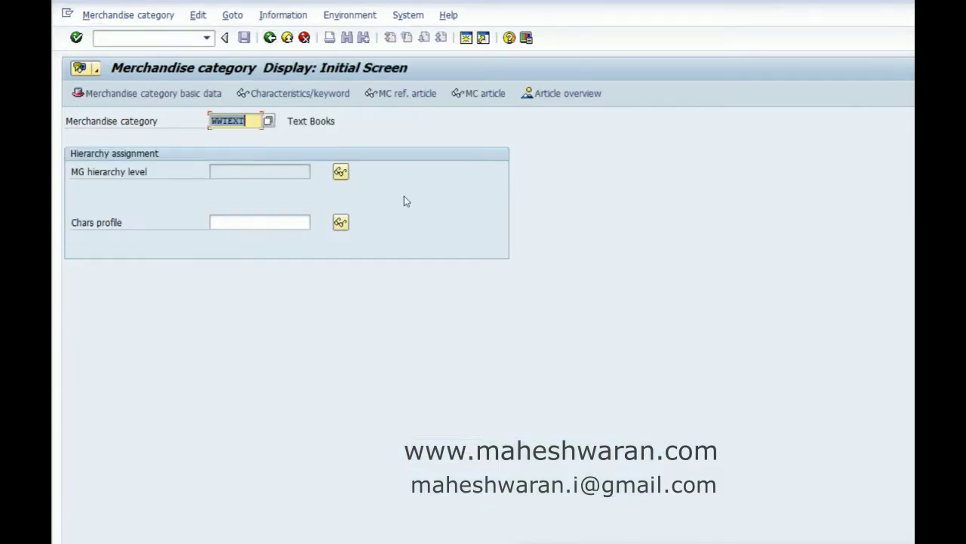
click(342, 223)
click(281, 222)
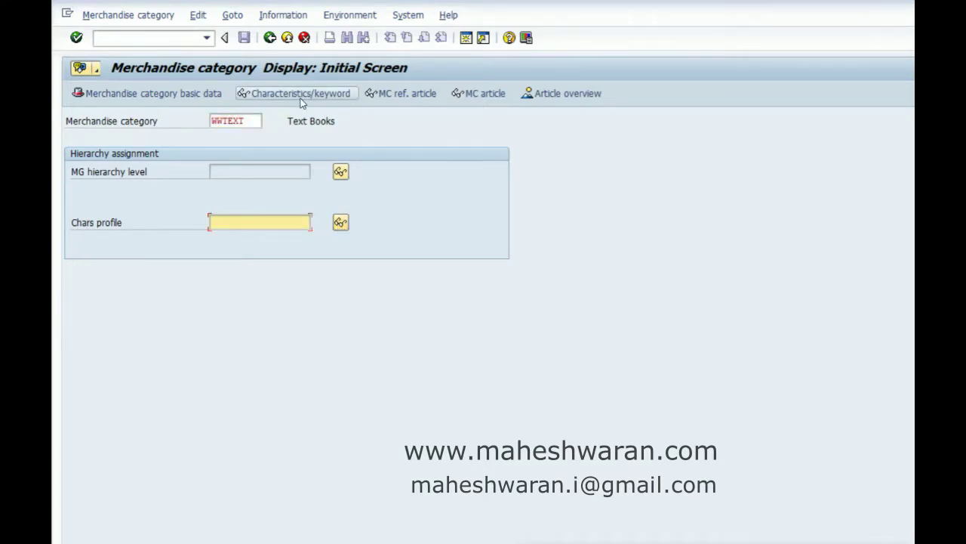
Step: Change the merchandise category to WWCOMICS, display its basic data, and return to the initial screen
click(254, 119)
key(BackSpace)
key(BackSpace)
key(BackSpace)
key(BackSpace)
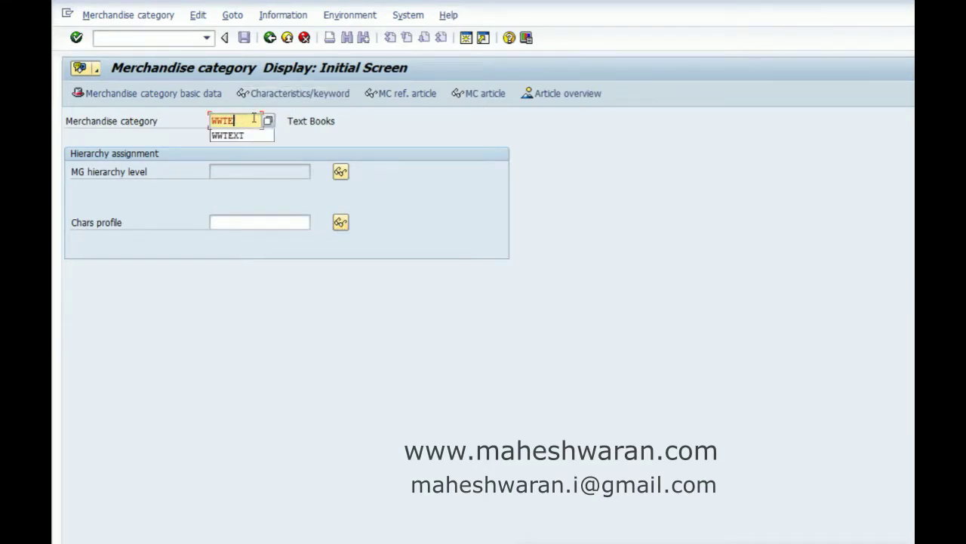
text(COMICS)
key(Return)
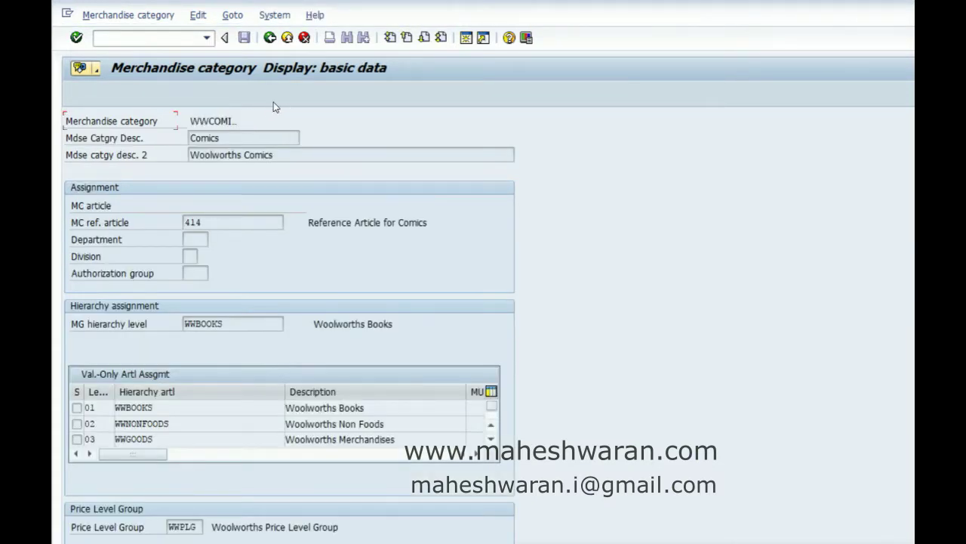
click(269, 38)
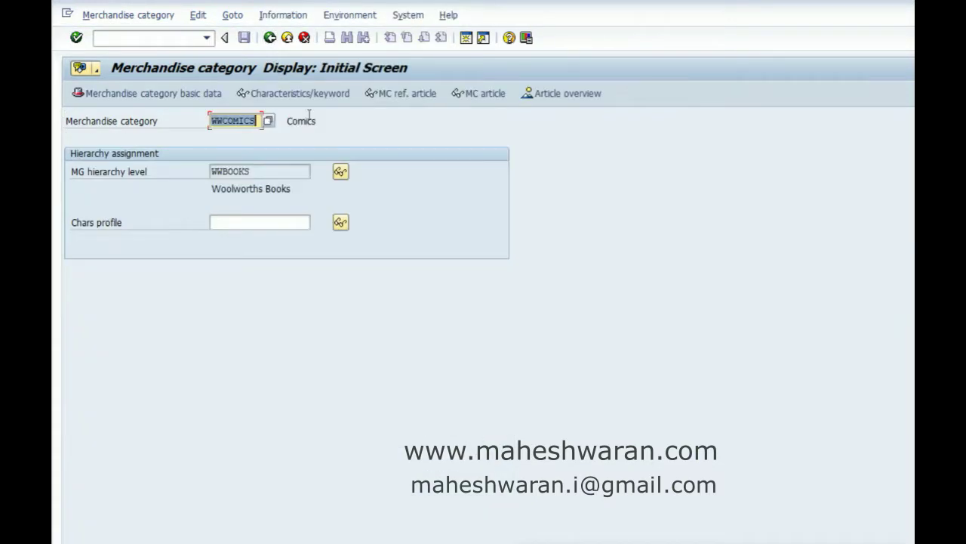
Step: Check the characteristics profiles assigned to WWCOMICS, inspect the category's own characteristics, and return to its hierarchy level on the initial screen
click(341, 223)
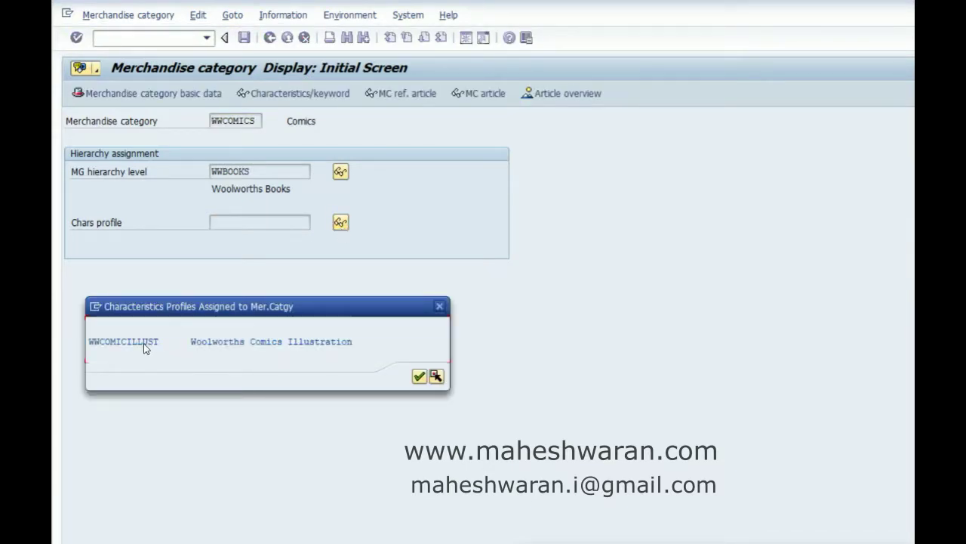
click(442, 307)
click(279, 96)
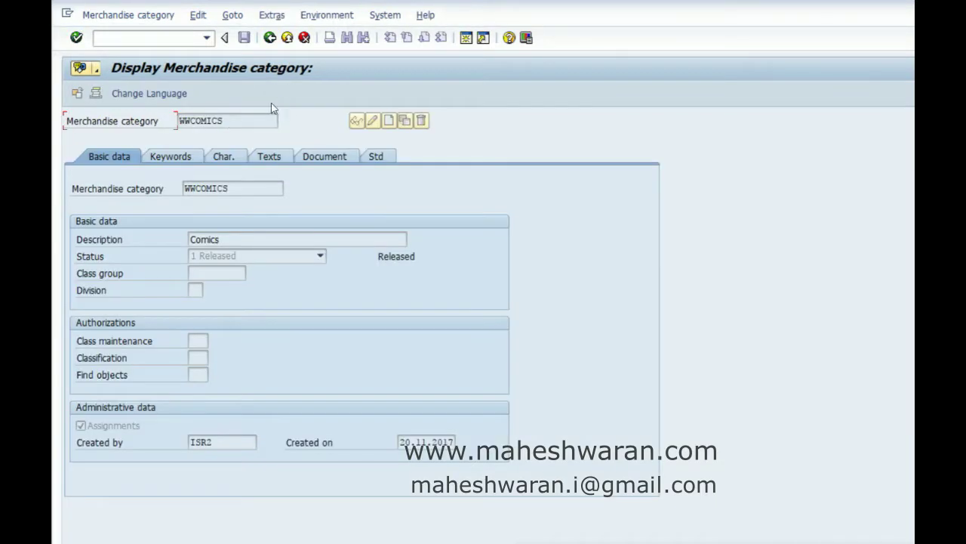
click(219, 156)
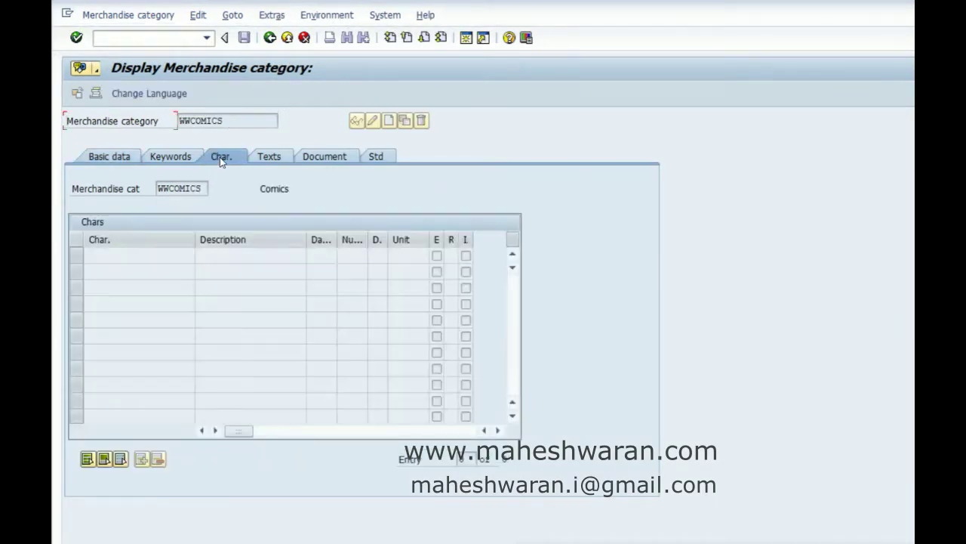
click(144, 259)
click(270, 38)
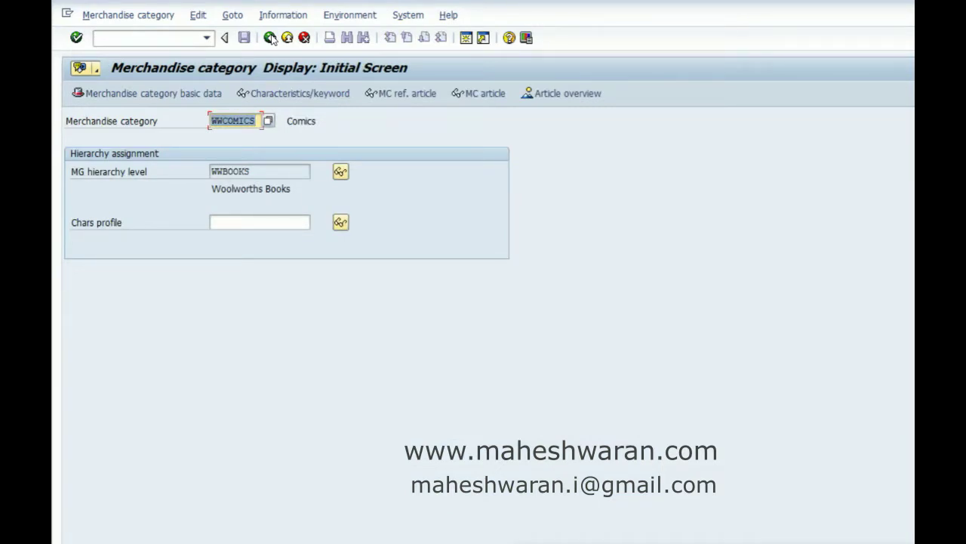
click(272, 173)
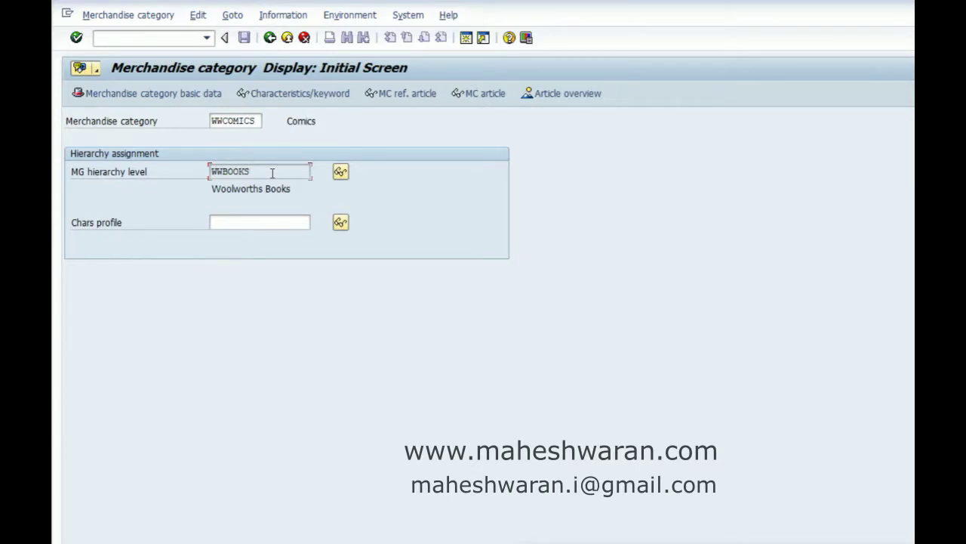
Step: Change the merchandise category to WWMAGS, display its basic data, and return to the initial screen
double_click(257, 120)
key(BackSpace)
key(BackSpace)
key(BackSpace)
key(BackSpace)
key(BackSpace)
key(BackSpace)
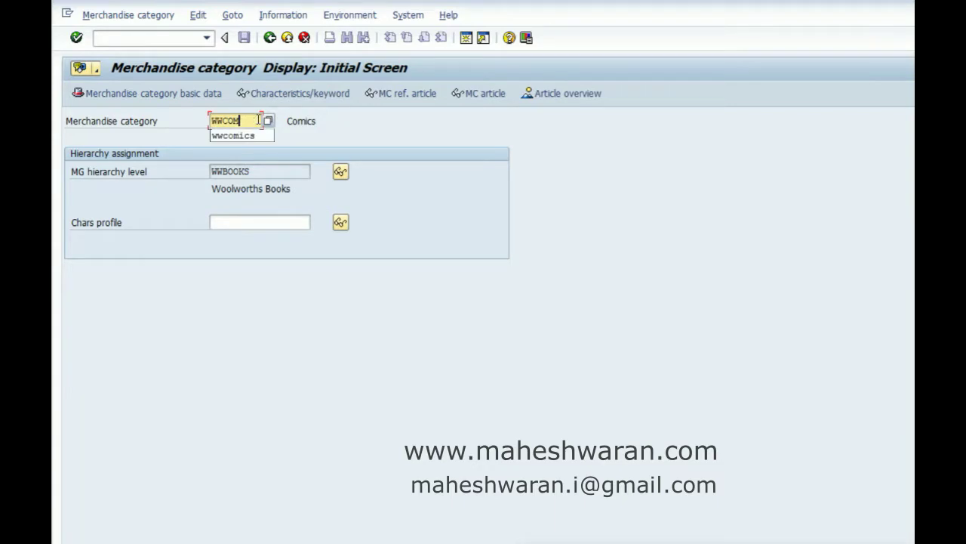
text(MAGS)
key(Return)
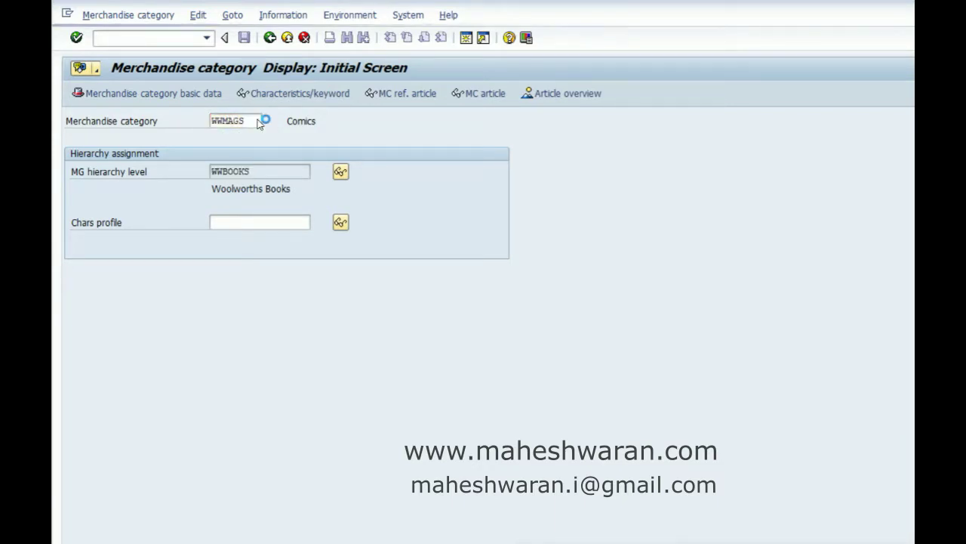
click(270, 37)
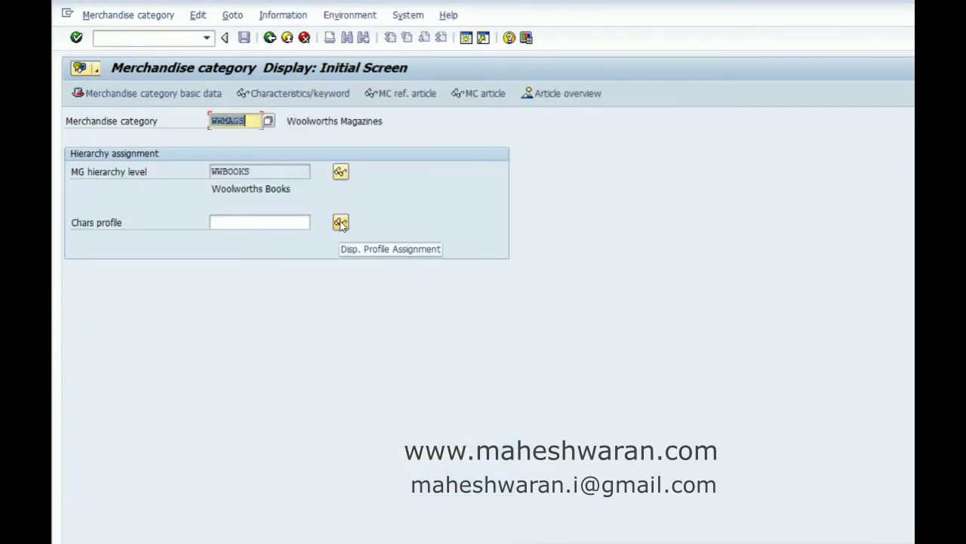
Step: Check the characteristics profile field for WWMAGS, inspect the category's characteristics, and return to the initial screen
click(270, 223)
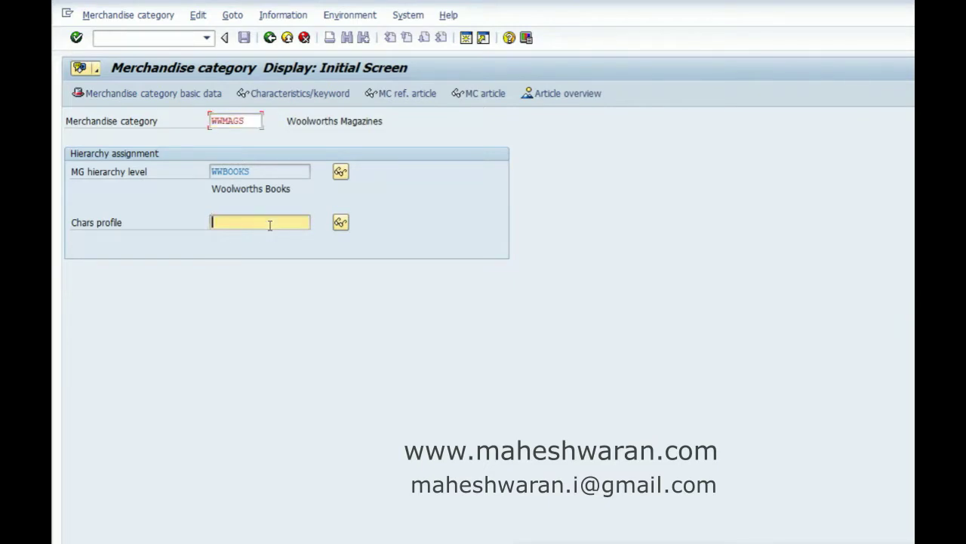
click(324, 96)
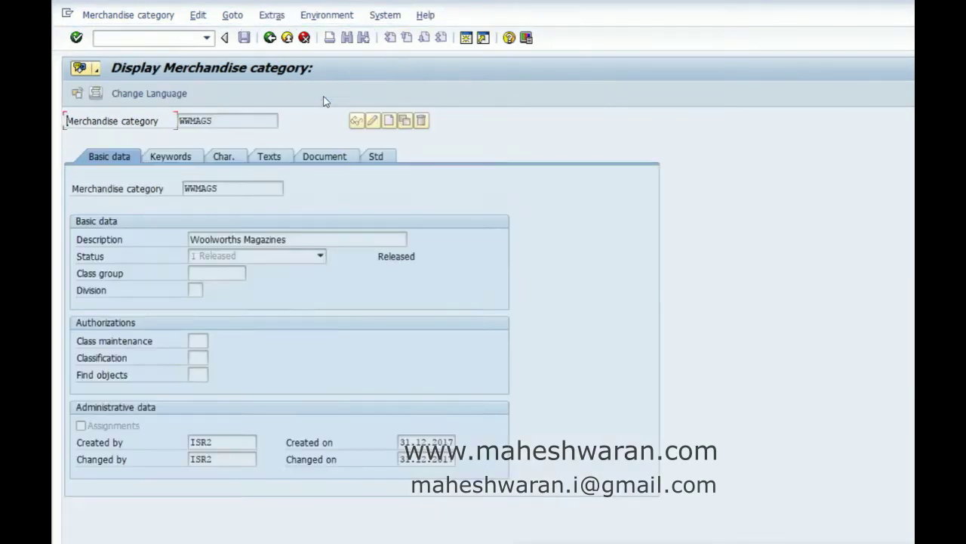
click(231, 156)
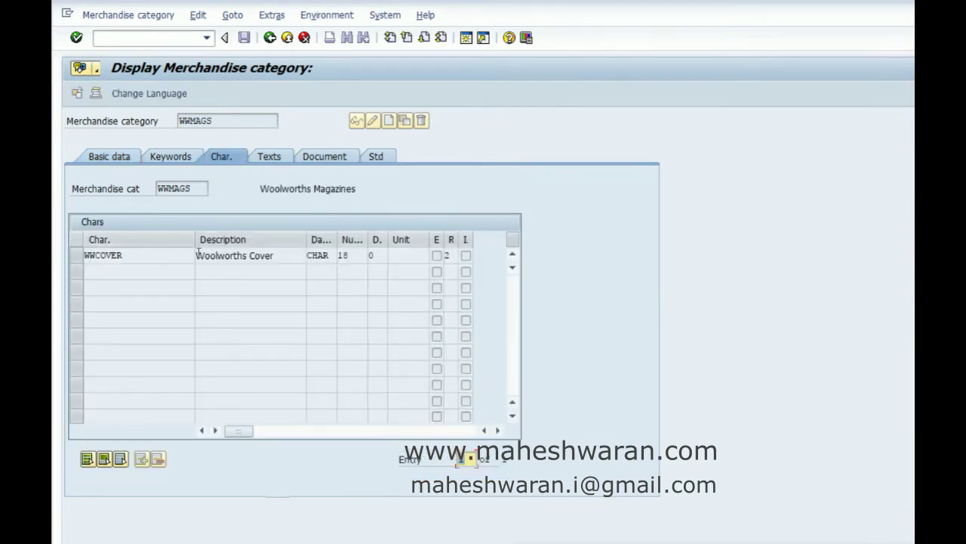
click(161, 256)
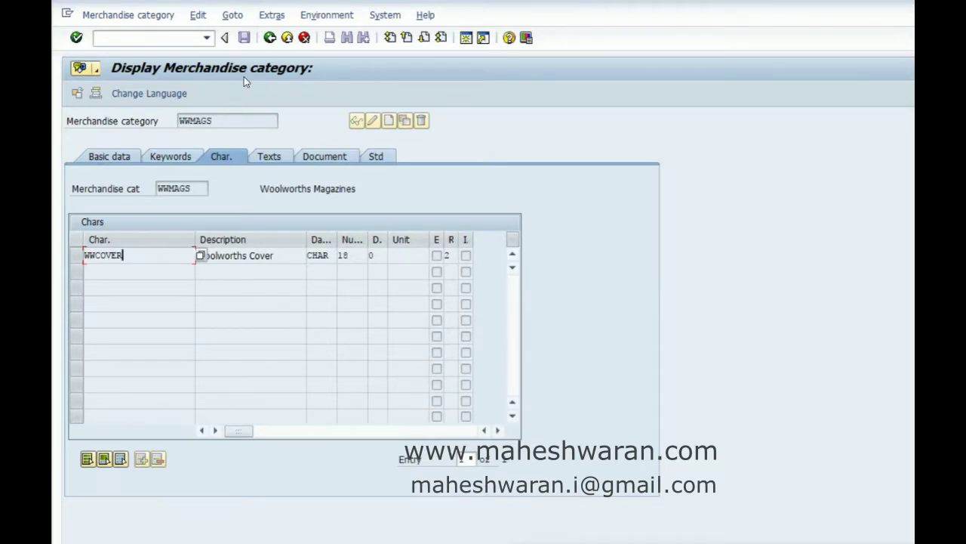
click(270, 38)
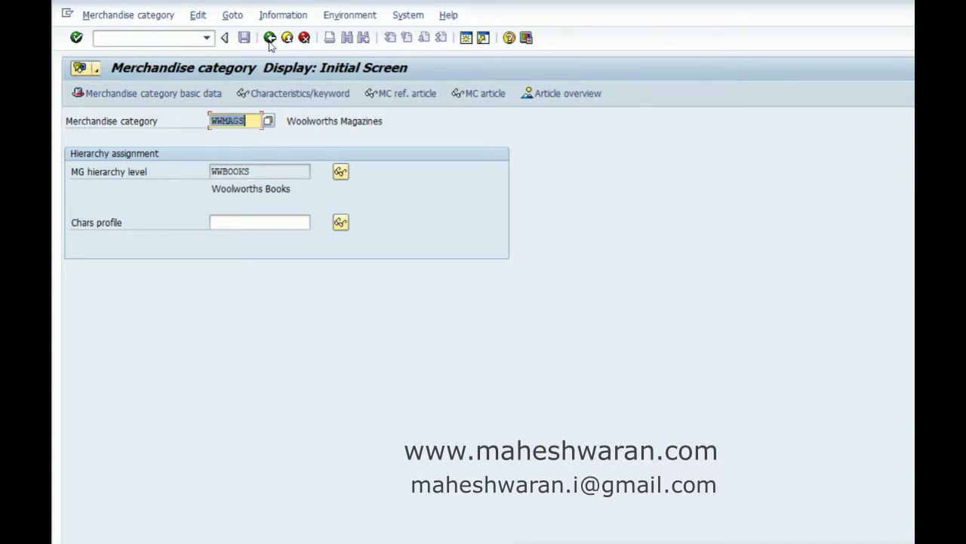
Step: Start transaction MM43 and display the basic data of article 522
click(149, 40)
text(/)
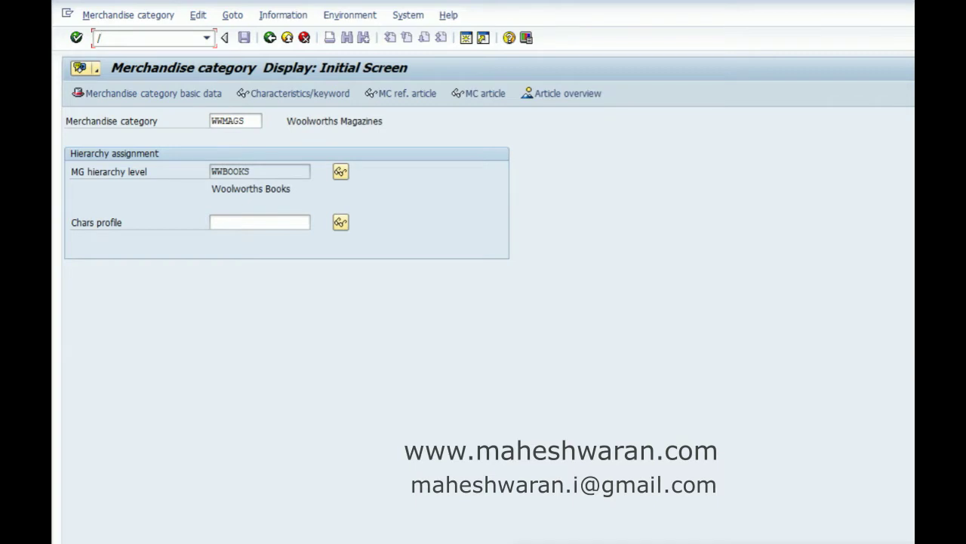
text(nmm5)
key(BackSpace)
text(43)
key(Return)
text(522)
key(Return)
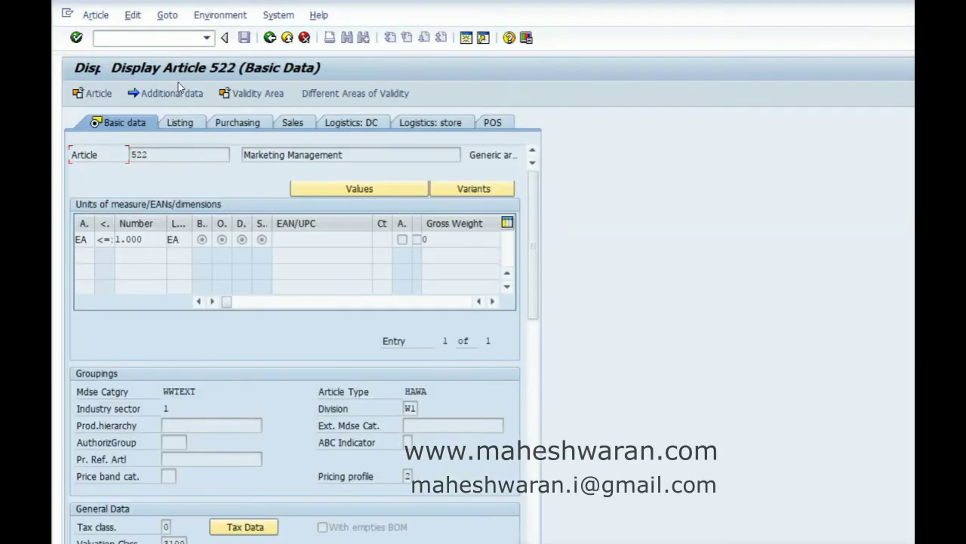
Step: Check the merchandise category in article 522's basic data and start transaction WRCR
click(174, 392)
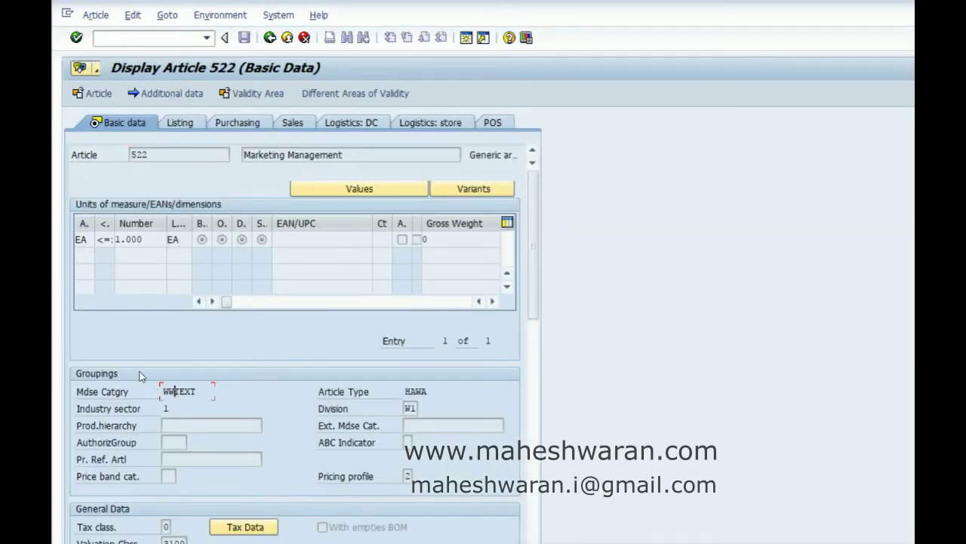
click(155, 39)
text(/n)
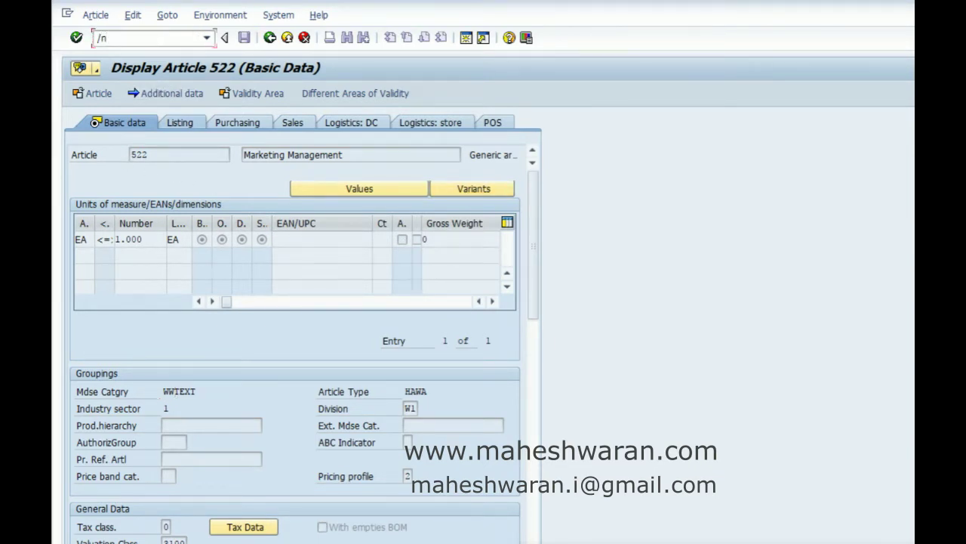
text(wm)
key(BackSpace)
key(BackSpace)
text(wmr)
key(BackSpace)
text(g)
key(Return)
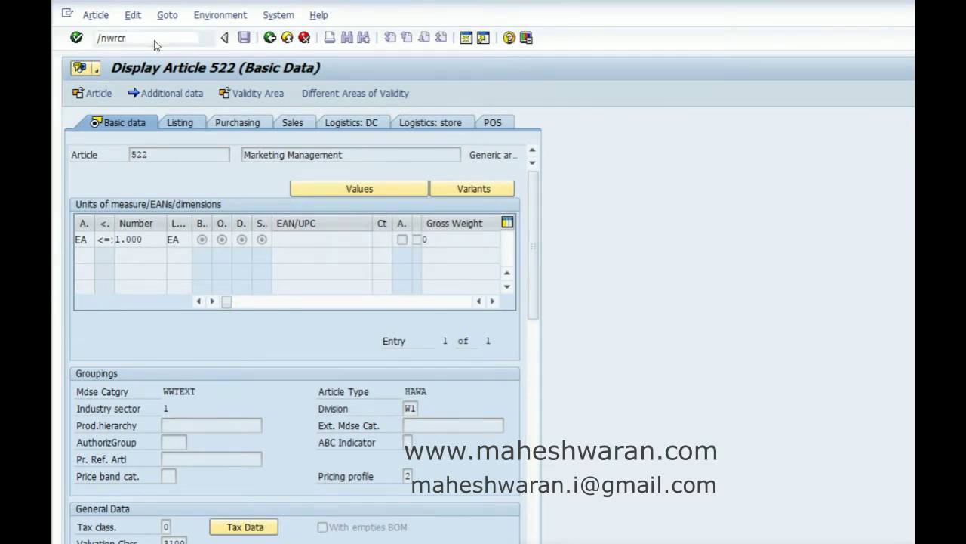
Step: Enter article 522 for reclassification with WWMAGS as the new merchandise category
text(522)
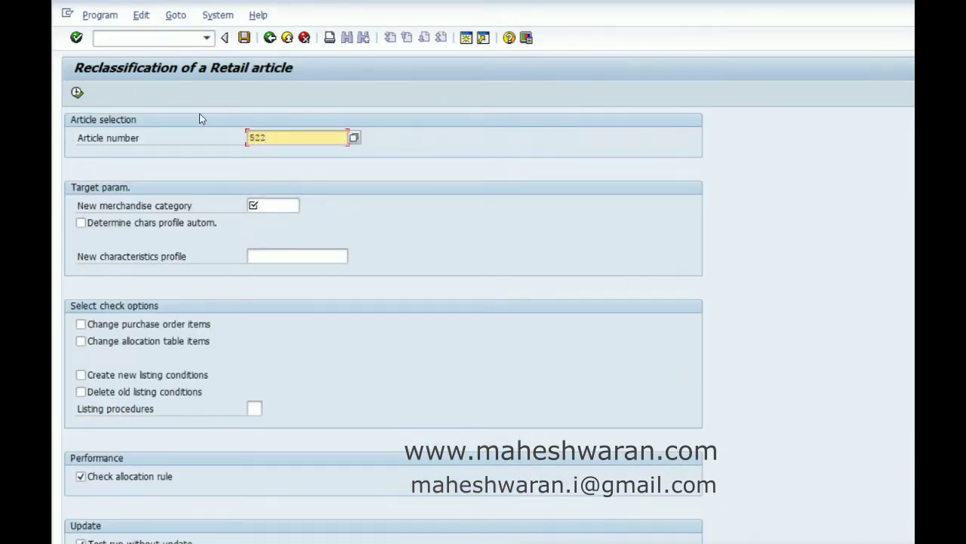
key(Tab)
text(ww)
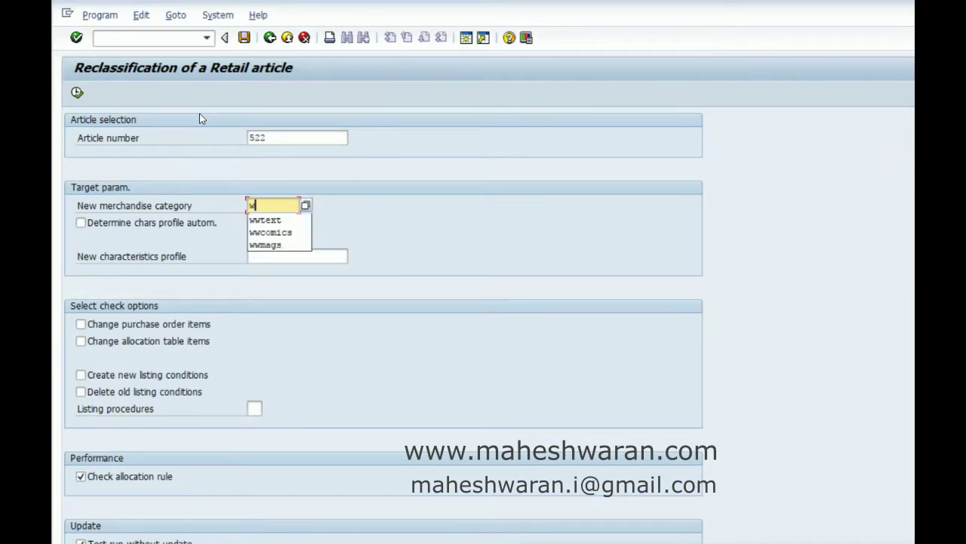
key(Down)
key(Down)
key(Down)
key(Return)
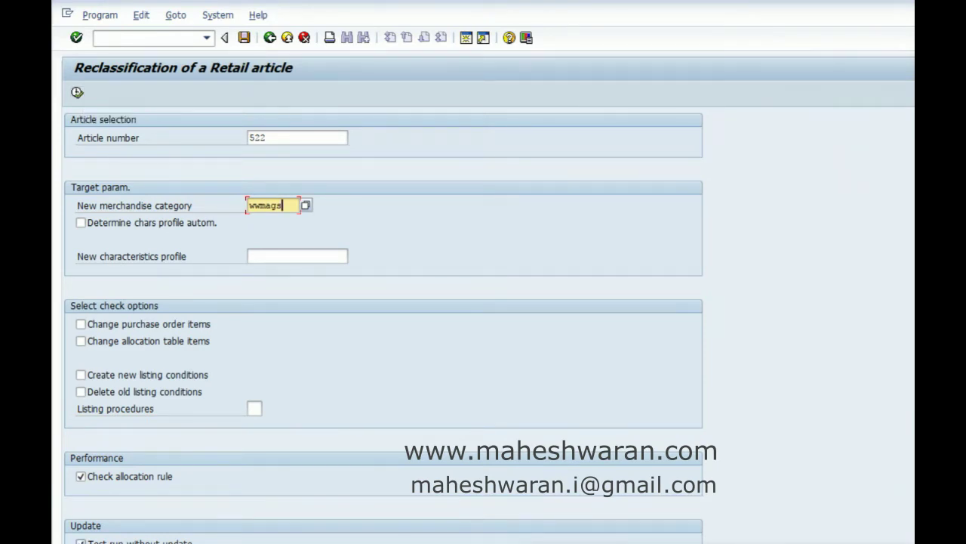
Step: Run the reclassification as a test without update, expand the checked objects, and return to the selection screen
click(78, 93)
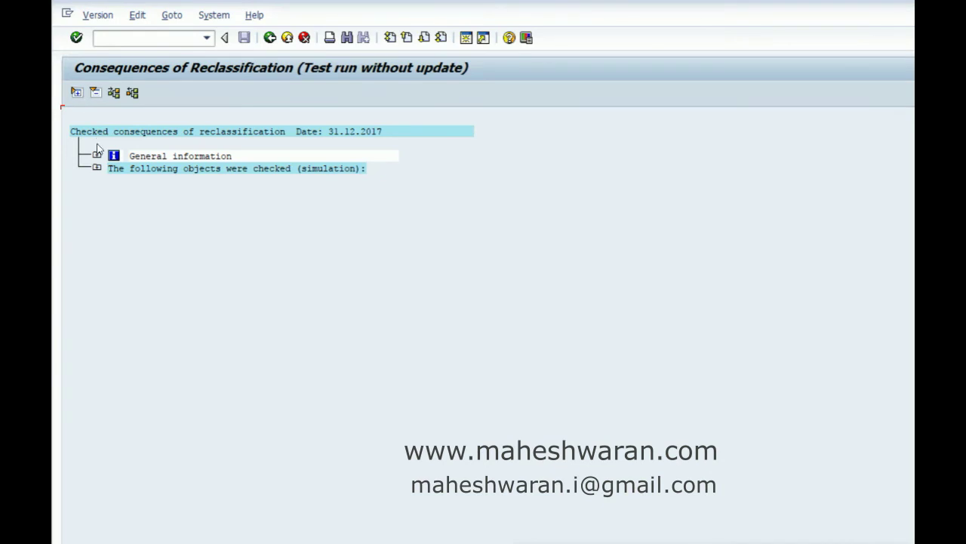
click(97, 167)
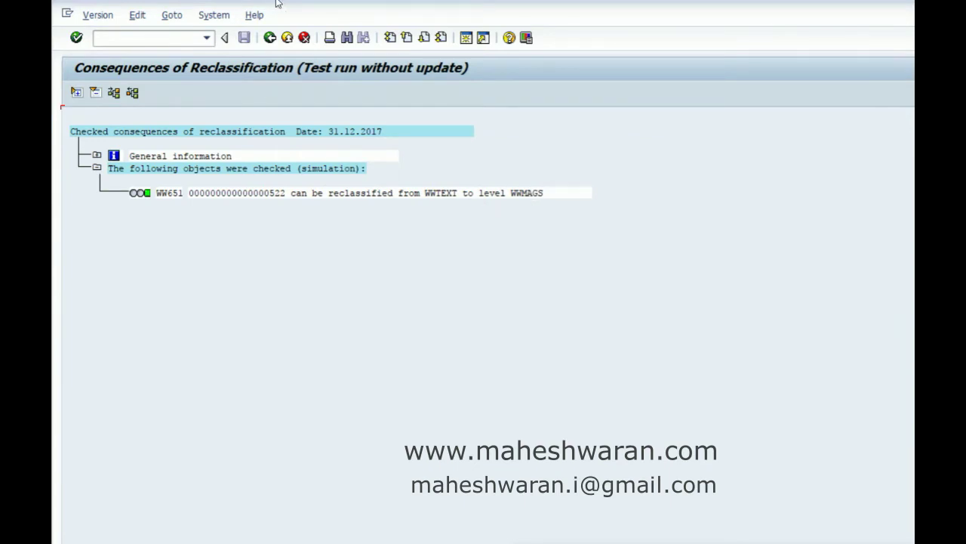
click(269, 41)
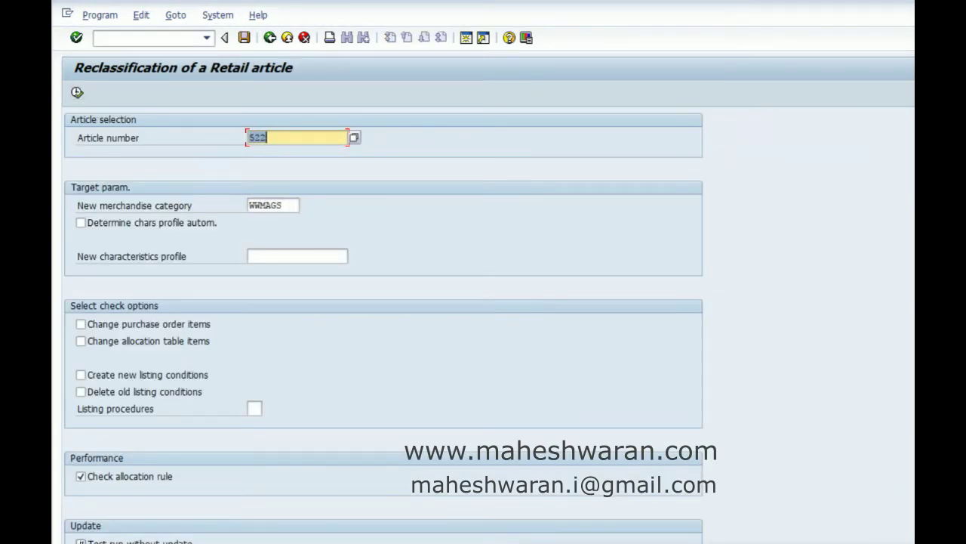
Step: Turn off the test run option, execute the reclassification of article 522 to WWMAGS, and expand the reclassified objects
click(81, 540)
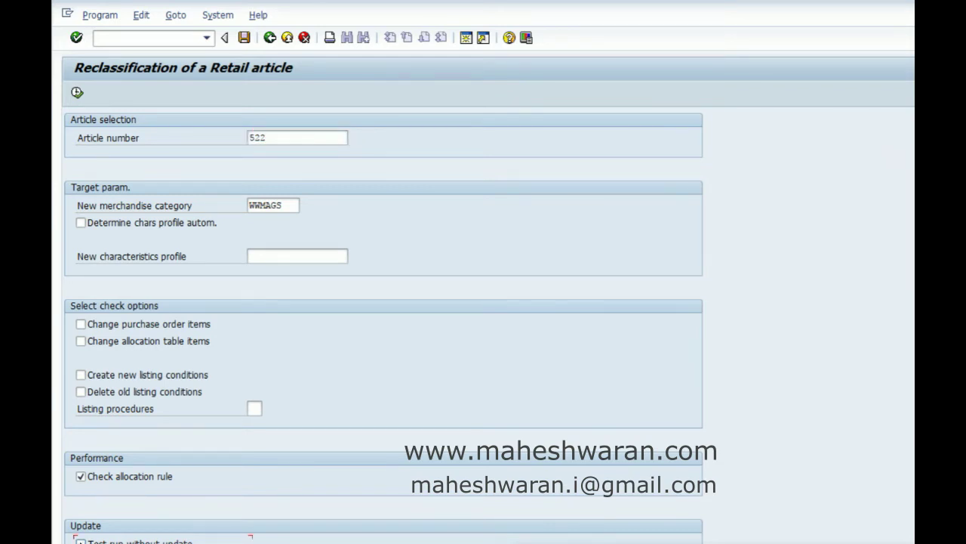
click(77, 93)
click(97, 168)
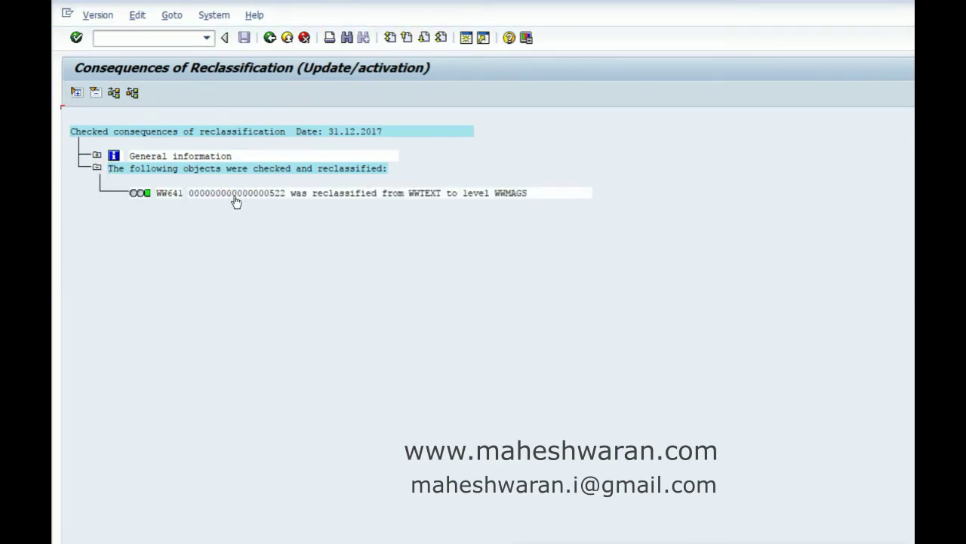
Step: Start transaction MM42, open the basic data of article 522, and check its merchandise category and article type
click(162, 39)
text(/nmm42)
key(Return)
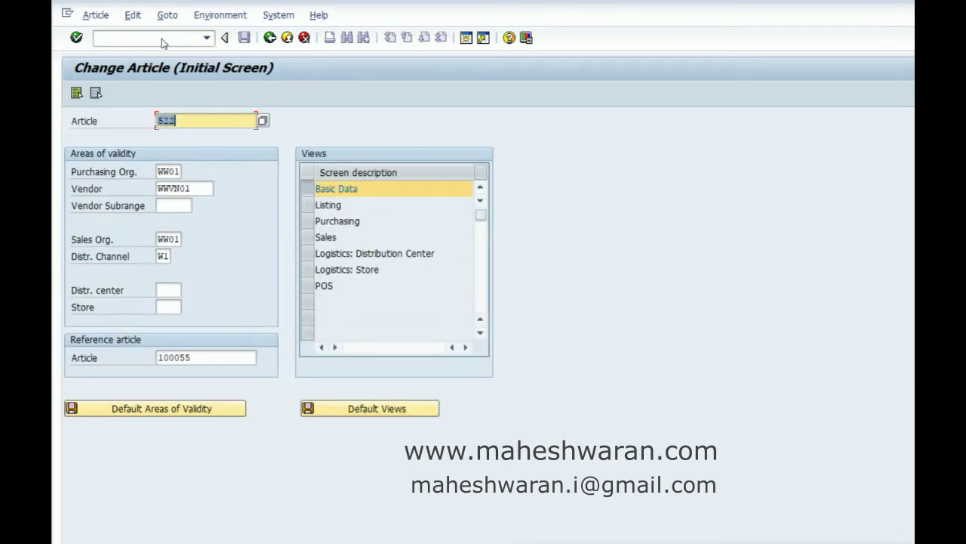
key(Return)
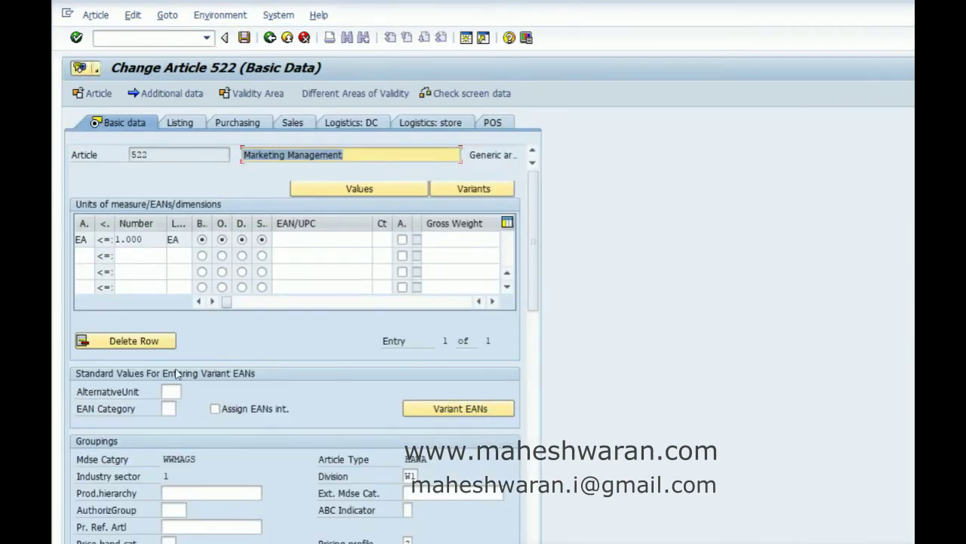
click(174, 459)
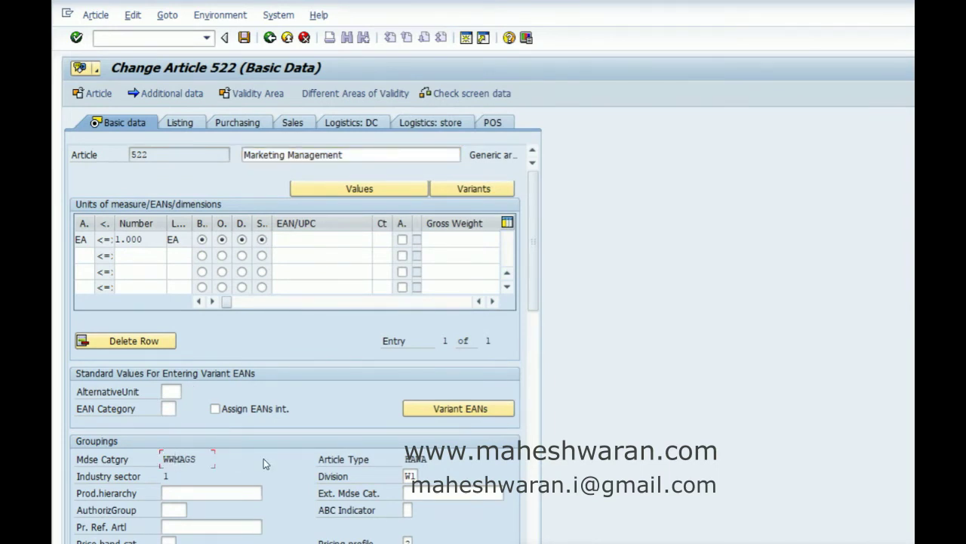
click(420, 458)
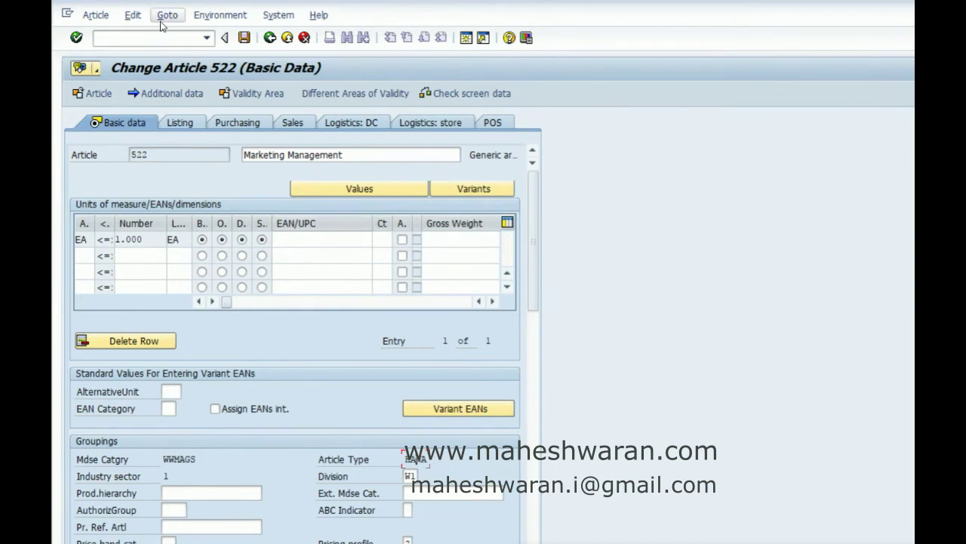
click(160, 154)
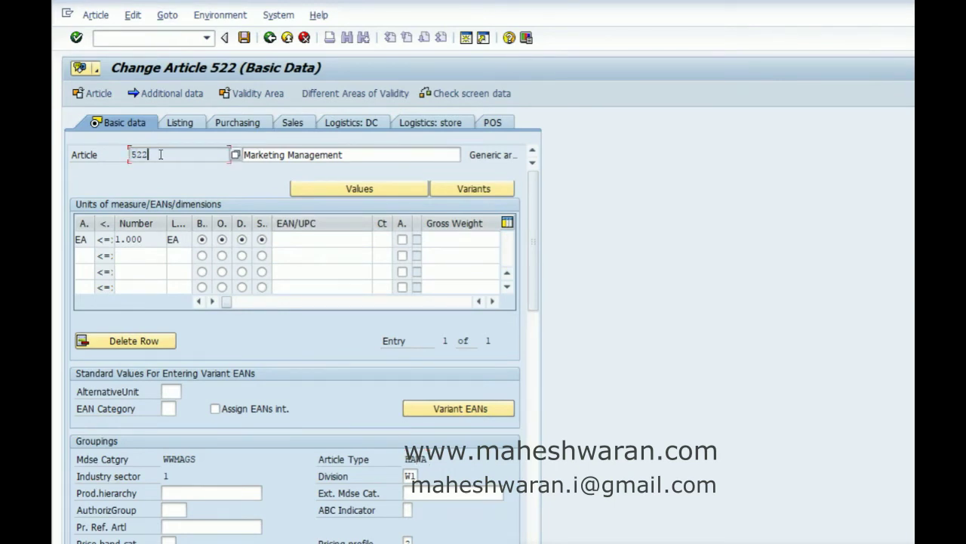
Step: Start transaction MMAM and change the article type of article 522 to WWTR Woolworths Trading Goods
click(132, 36)
text(/nmmam)
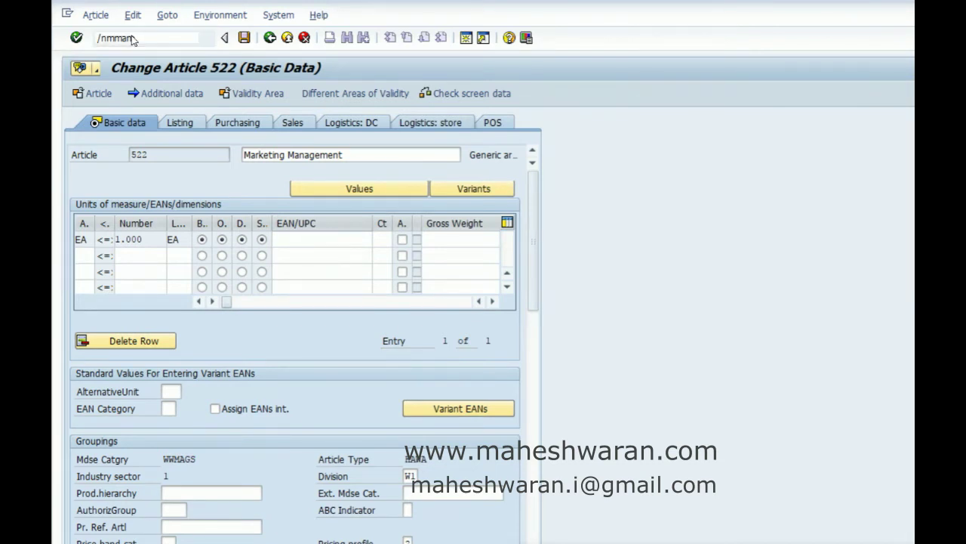
key(Return)
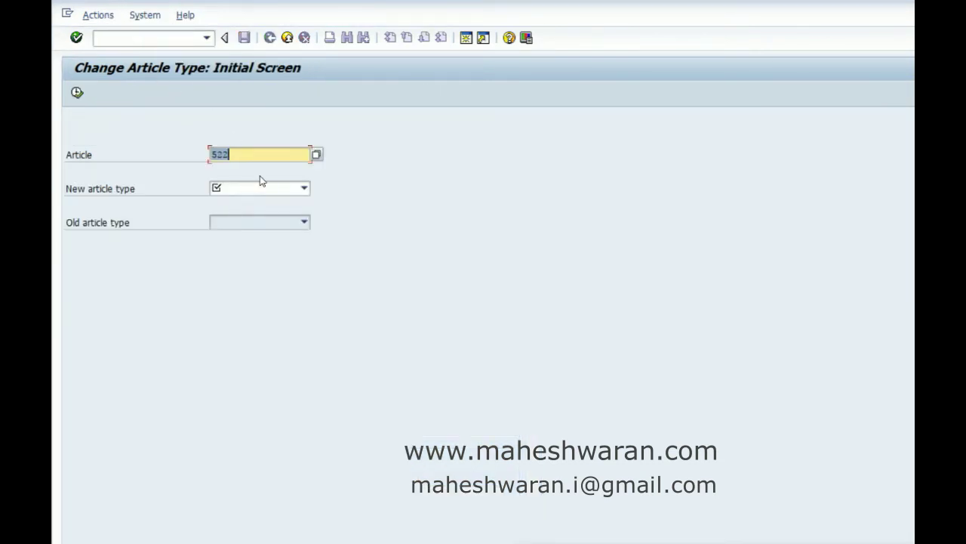
click(304, 188)
drag(302, 208, 305, 280)
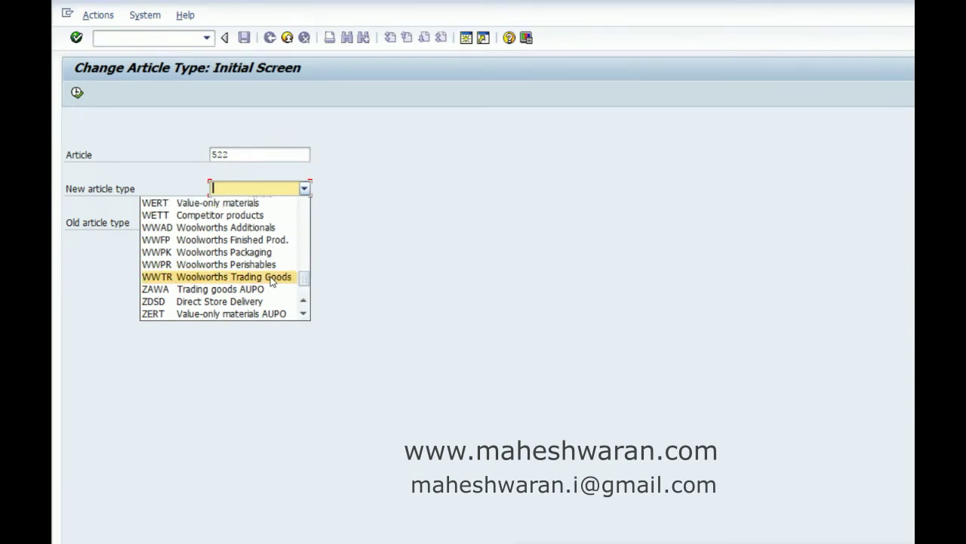
click(271, 276)
click(78, 91)
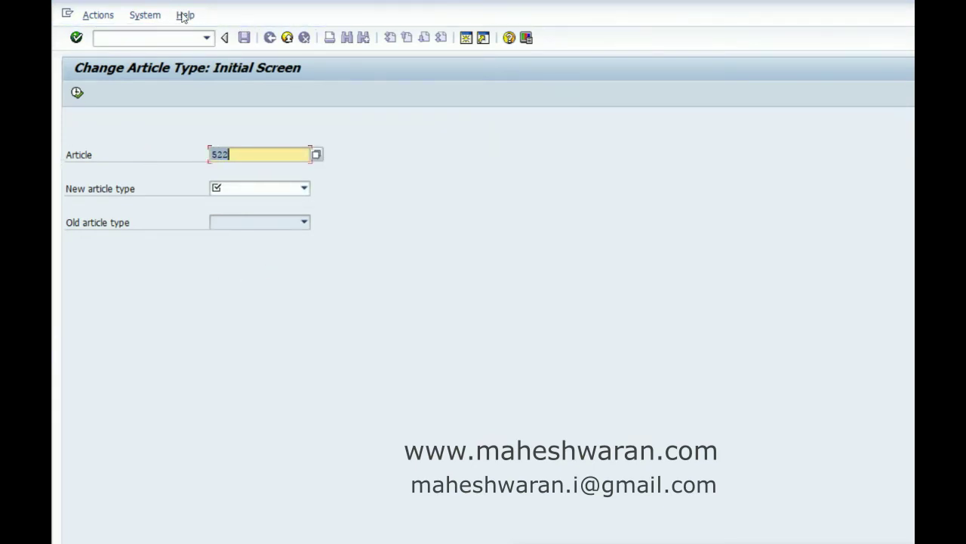
Step: Start transaction MM43, display the basic data of article 522, check its merchandise category, and leave the display
click(157, 36)
text(/nmm)
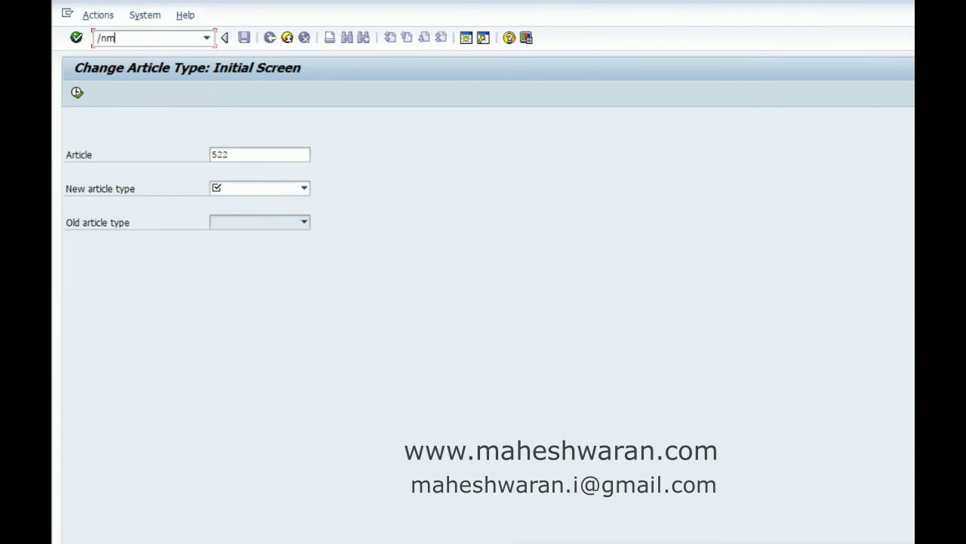
text(43)
key(Return)
key(Return)
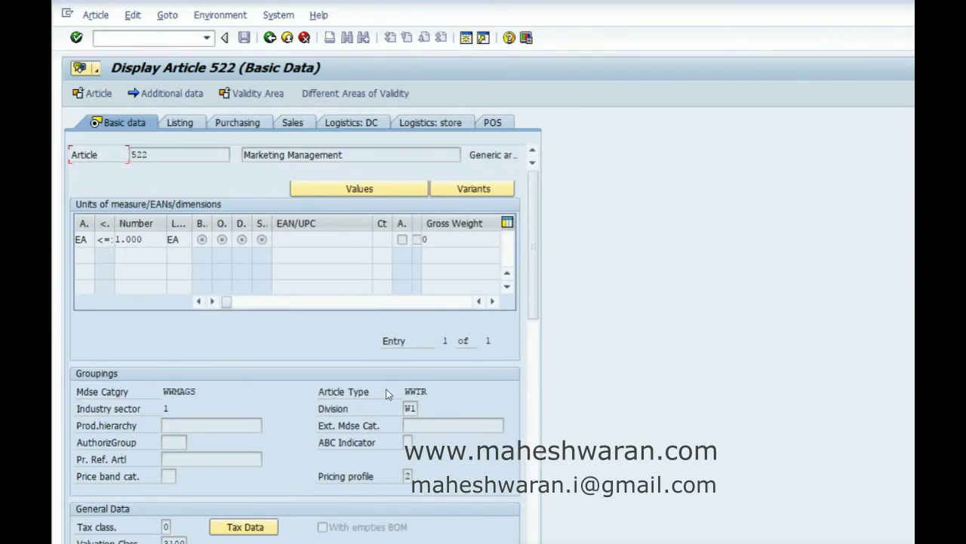
click(179, 391)
click(270, 37)
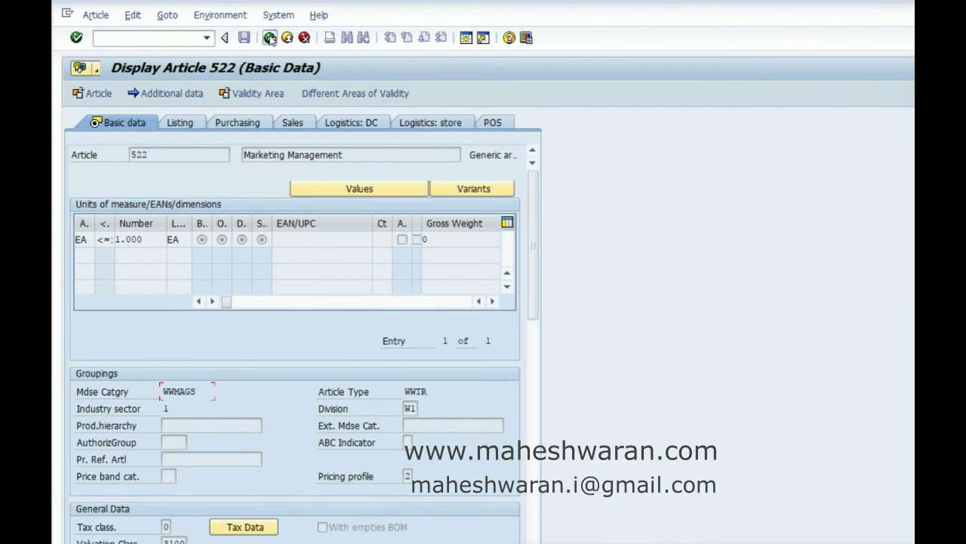